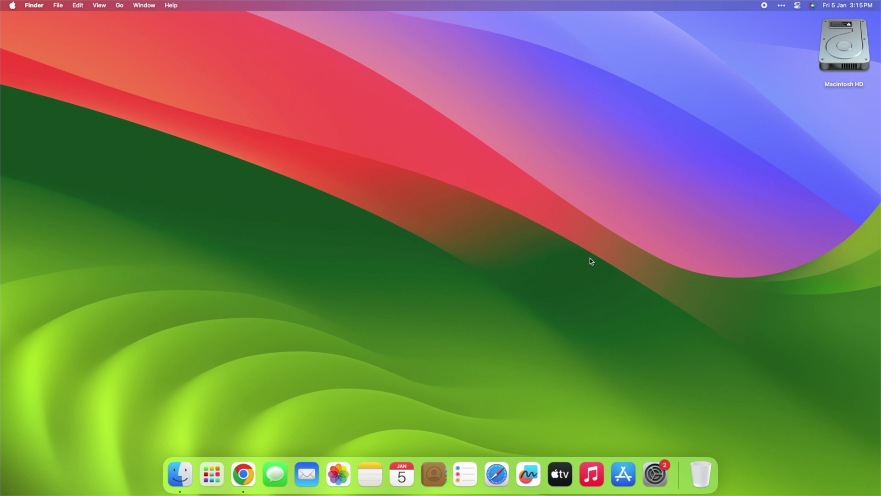
- Open Unsplash Wallpapers from the menu bar and load a couple of new random photos
click(782, 5)
click(814, 20)
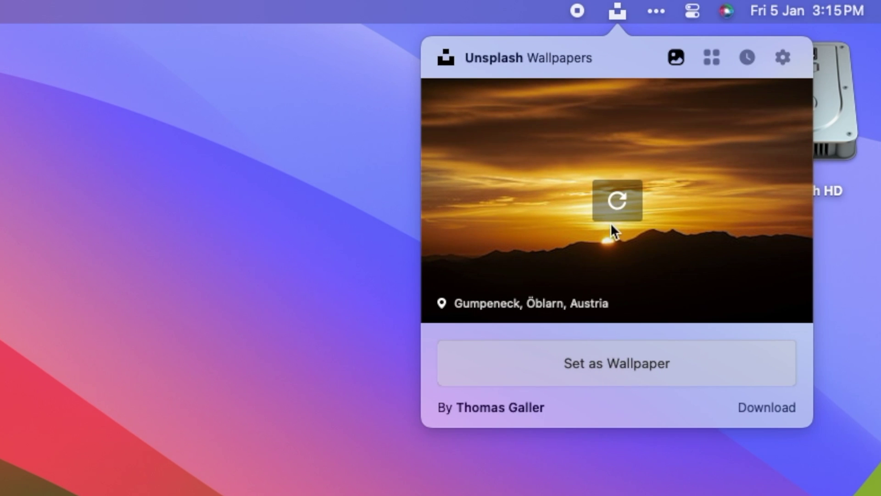
click(617, 209)
click(618, 203)
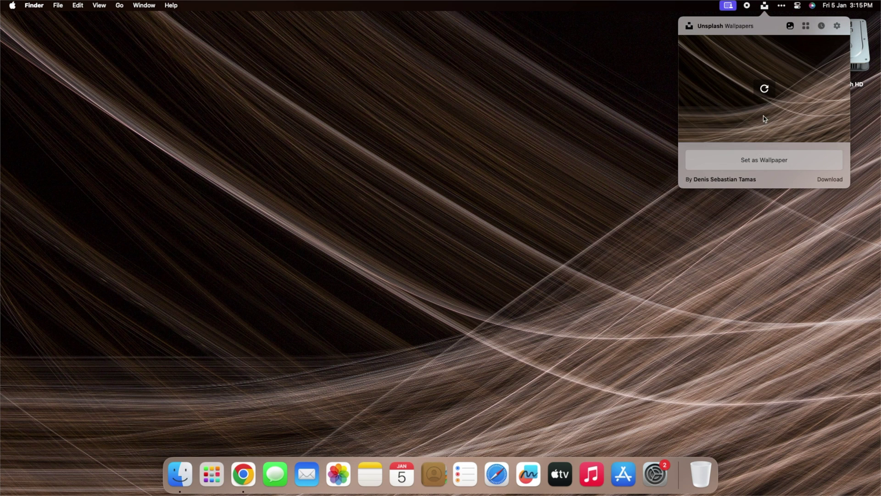
- Set the coastal cliffs photo as wallpaper, then replace it with the snowy forested mountains photo
click(765, 89)
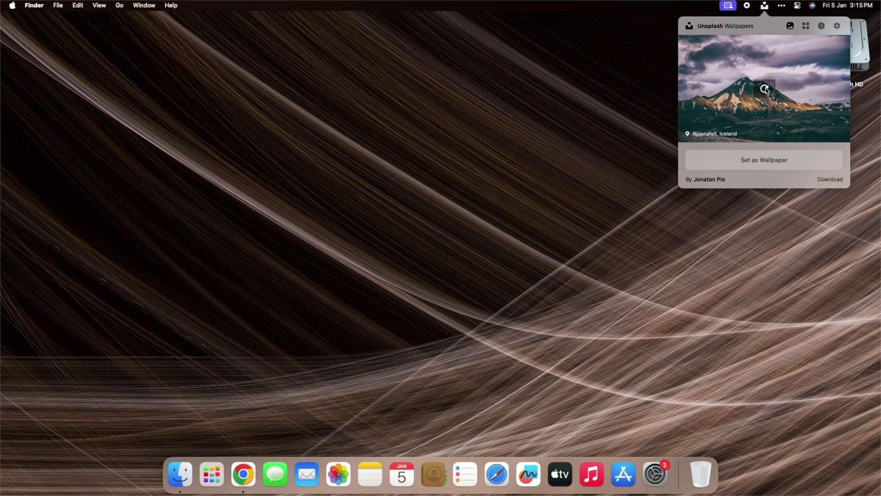
click(765, 89)
click(762, 161)
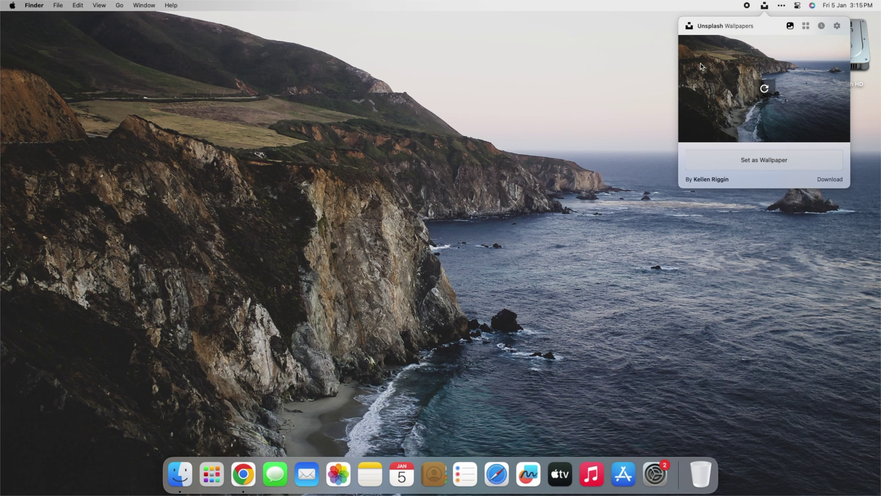
click(764, 89)
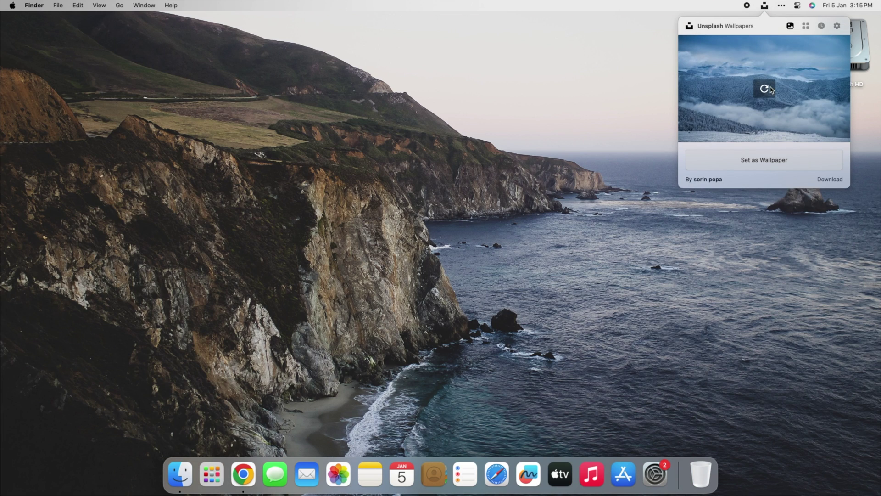
click(759, 161)
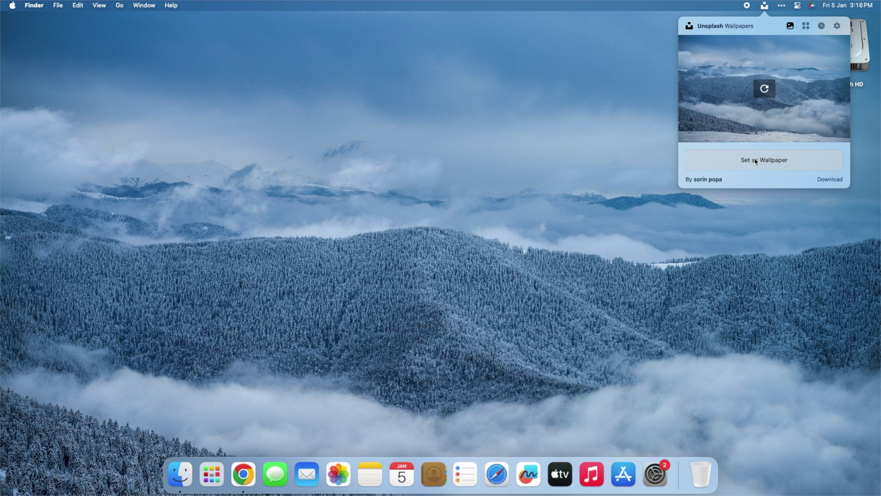
- In Chrome, search 'wallpapers', open Pexels and download the red autumn forest road photo
click(764, 7)
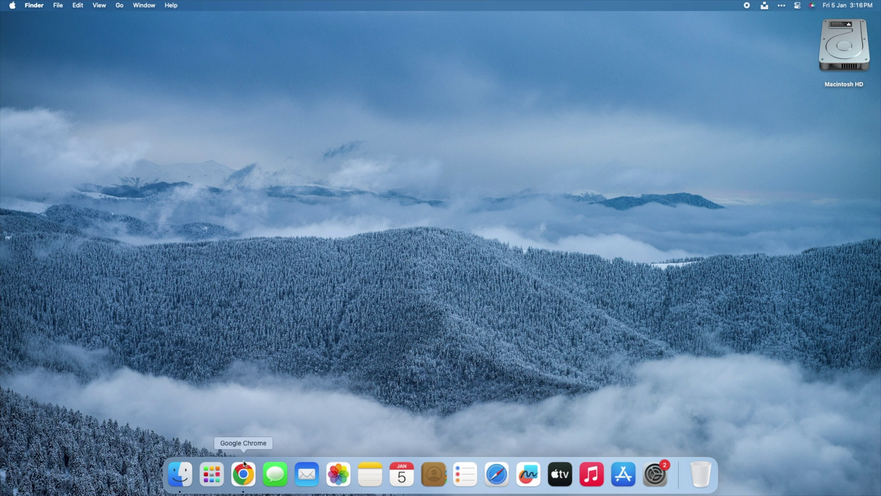
click(243, 474)
click(378, 39)
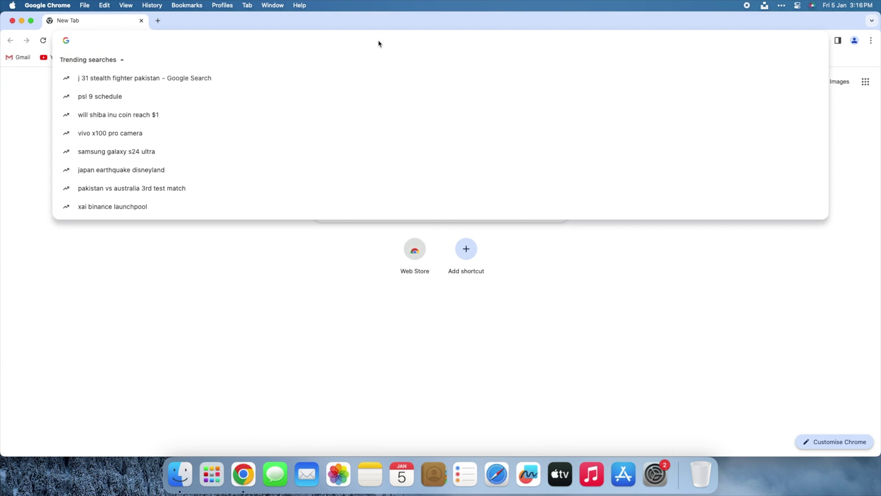
text(wallpapers)
key(Return)
click(175, 323)
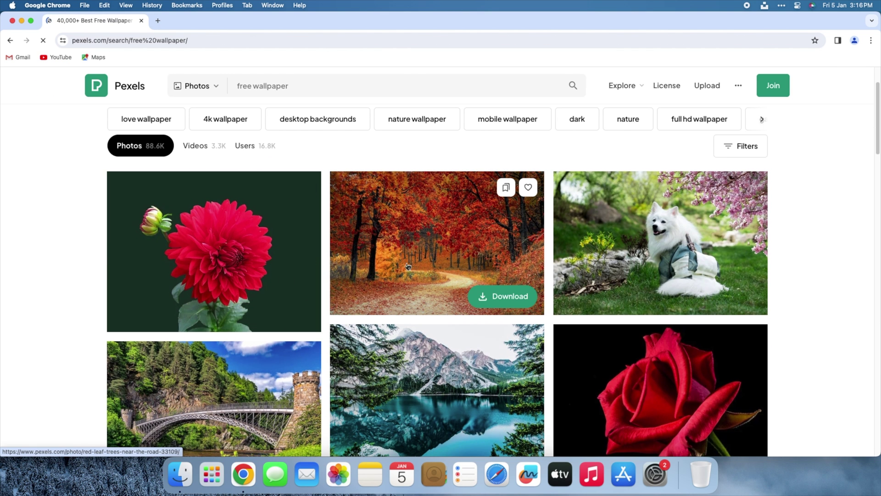
click(483, 302)
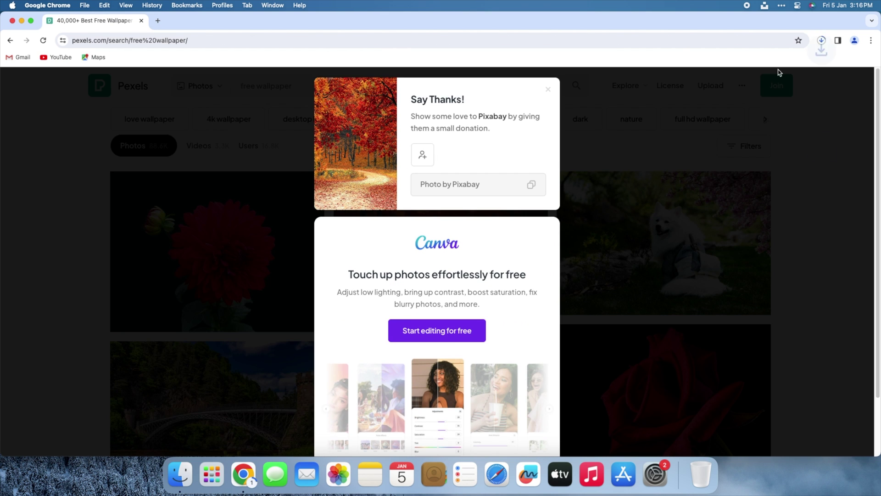
- Hide Chrome and download the Gasadalur waterfall photo from the Unsplash Wallpapers panel
click(21, 21)
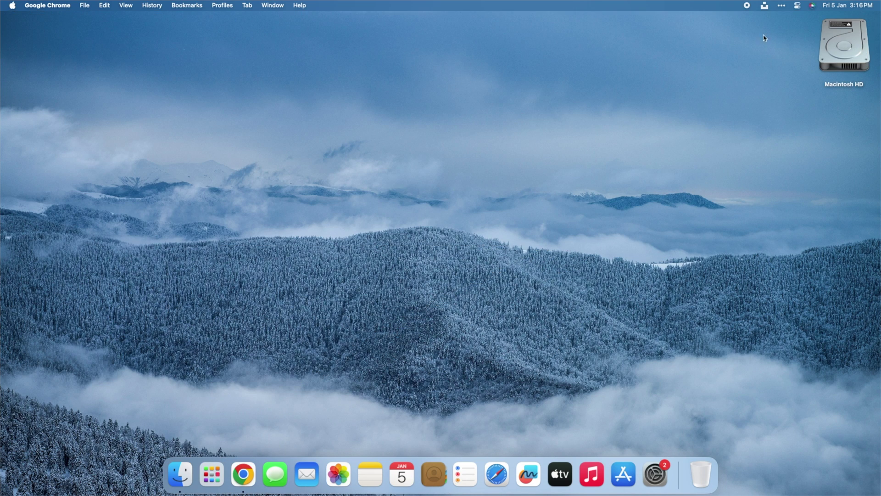
click(764, 5)
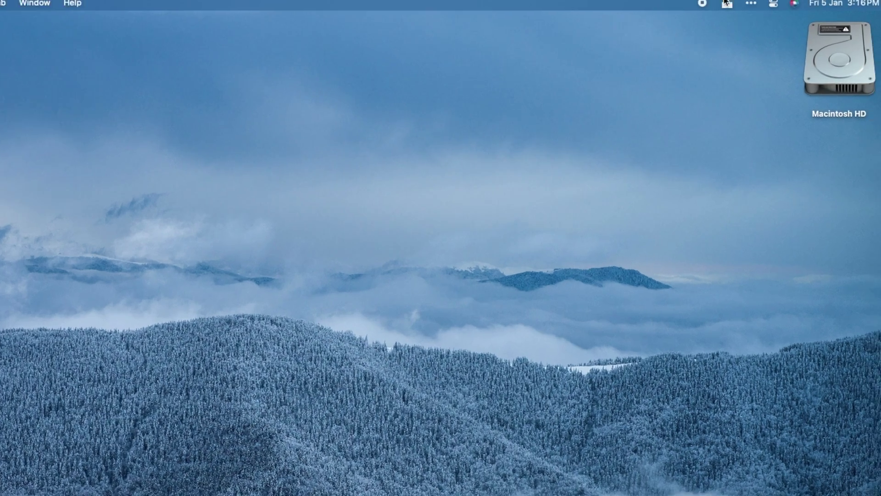
click(764, 5)
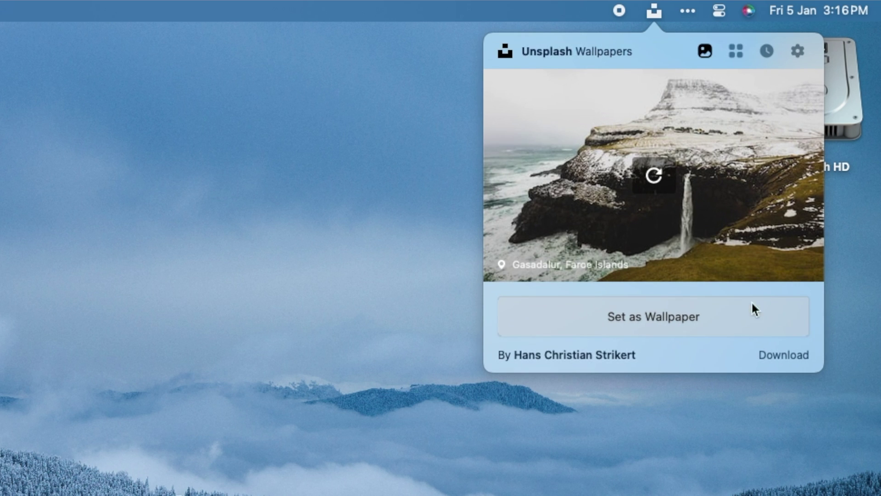
click(782, 355)
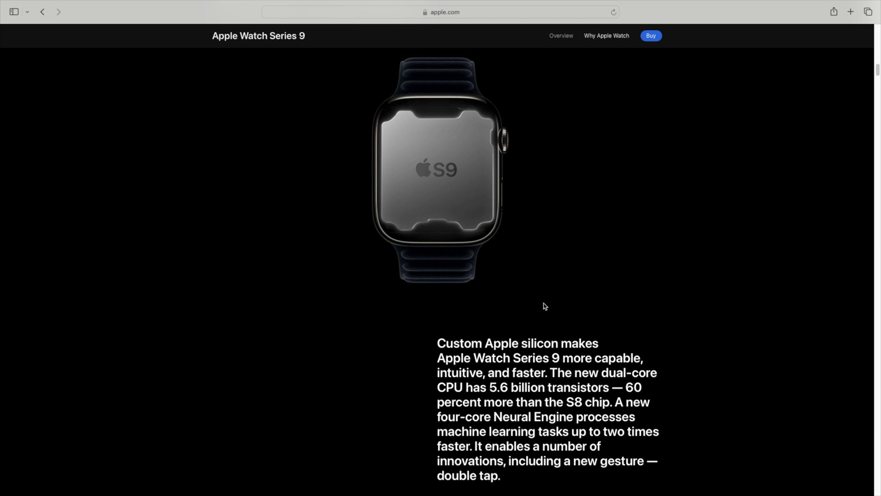
- Scroll Safari's Apple Watch page to the Double Tap section and capture it with Shift+Command+1
scroll(545, 309, up, 5)
scroll(537, 320, down, 5)
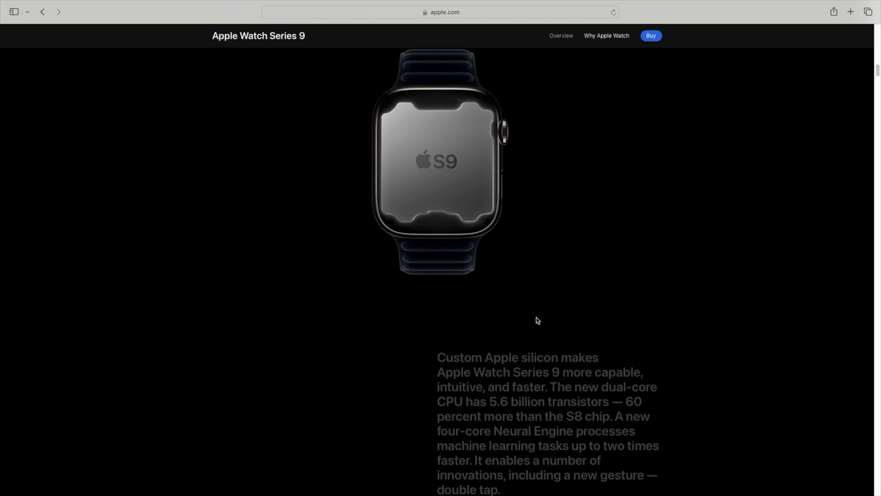
scroll(538, 320, down, 10)
scroll(537, 318, up, 4)
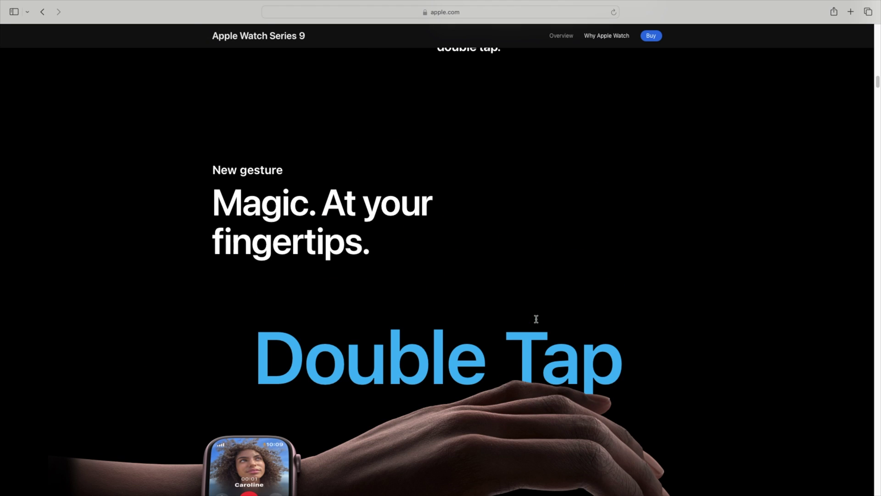
scroll(536, 319, down, 1)
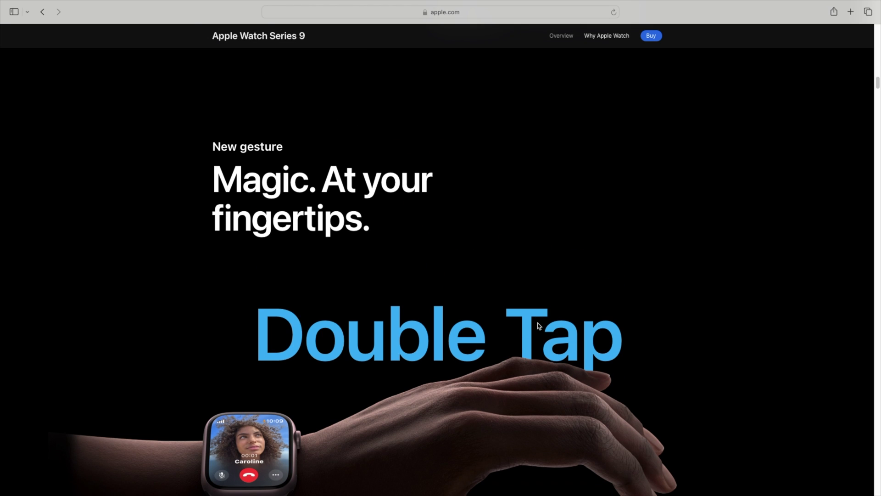
scroll(540, 326, down, 3)
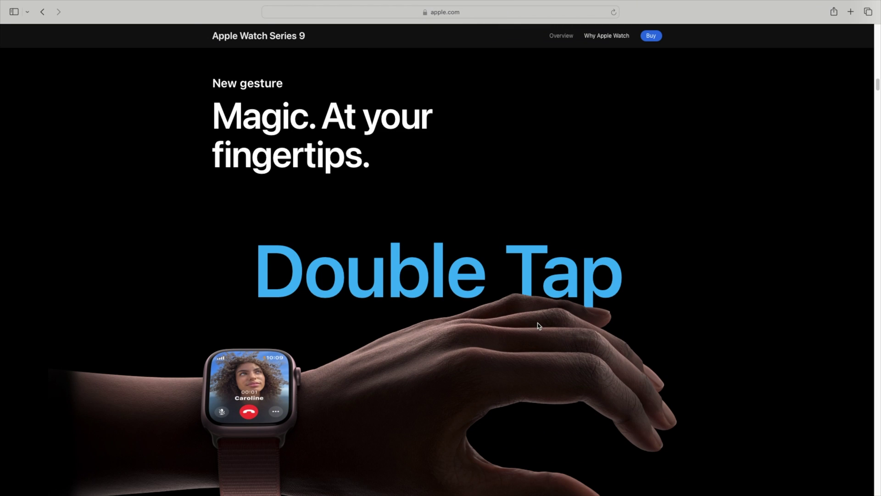
key(shift+super+1)
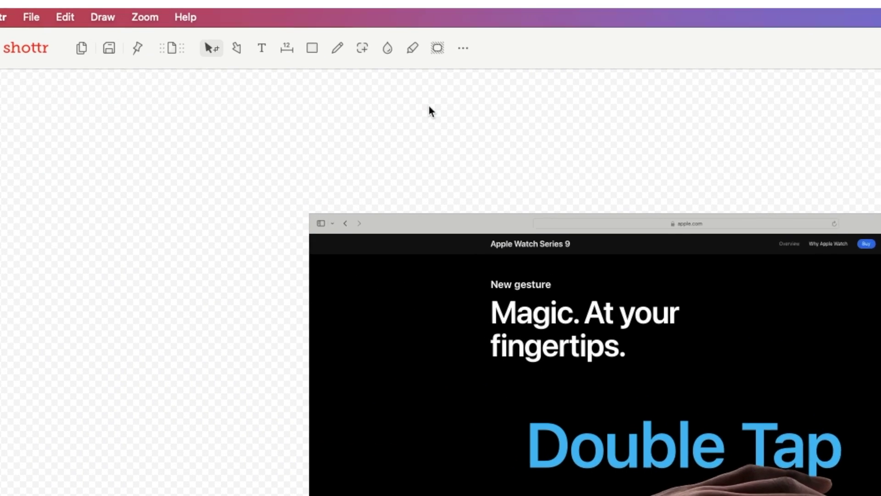
- Erase the navigation links, Apple Watch Series 9 title and browser address bar with Shottr's Erase tool
click(402, 41)
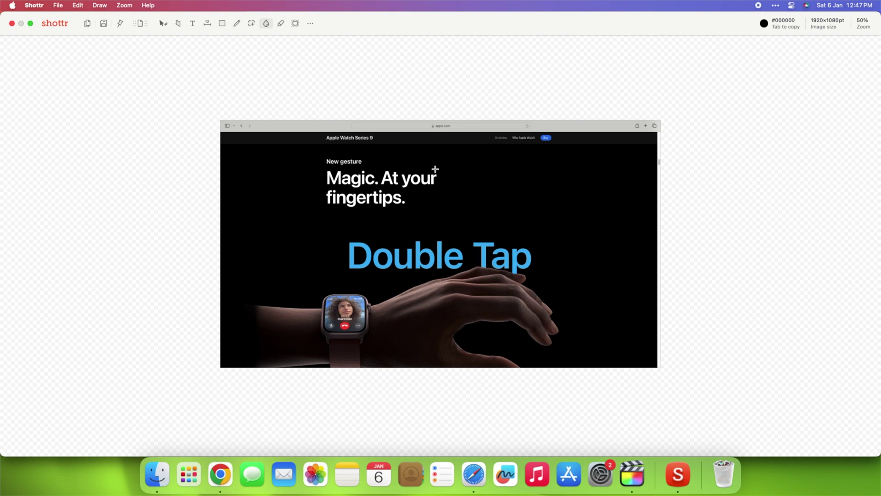
drag(821, 278, 880, 249)
drag(559, 132, 559, 133)
drag(379, 146, 319, 133)
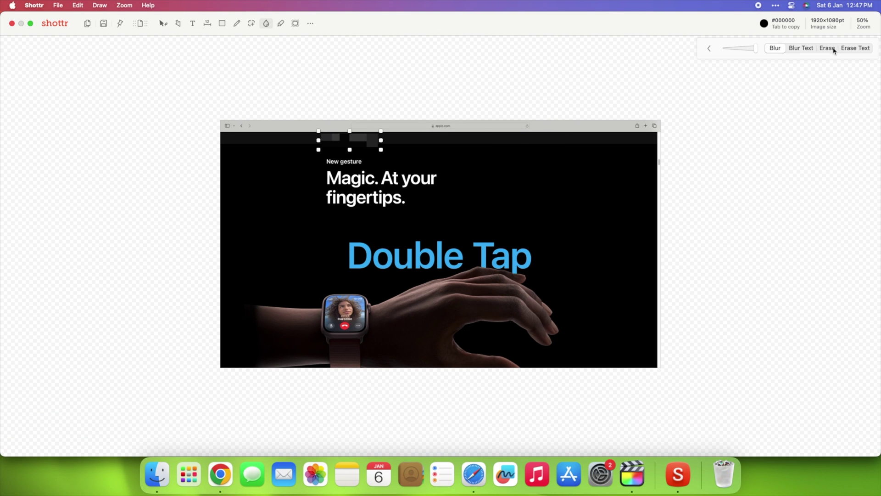
drag(218, 116, 664, 136)
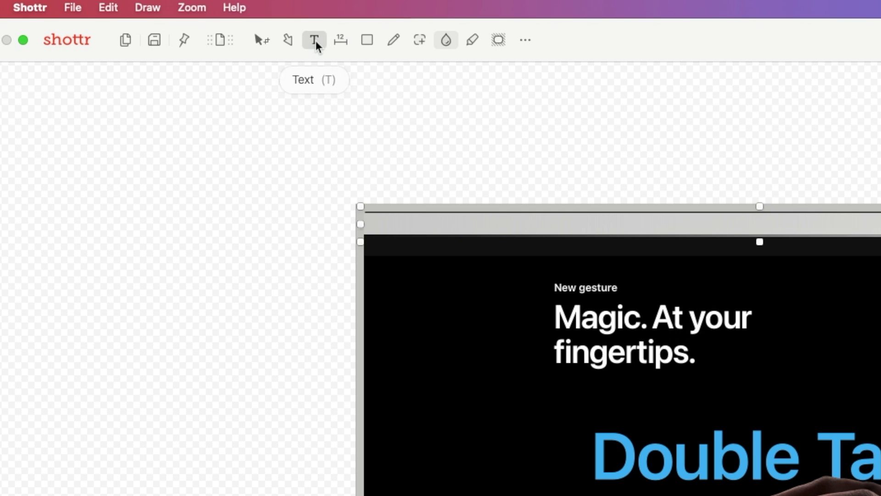
click(193, 24)
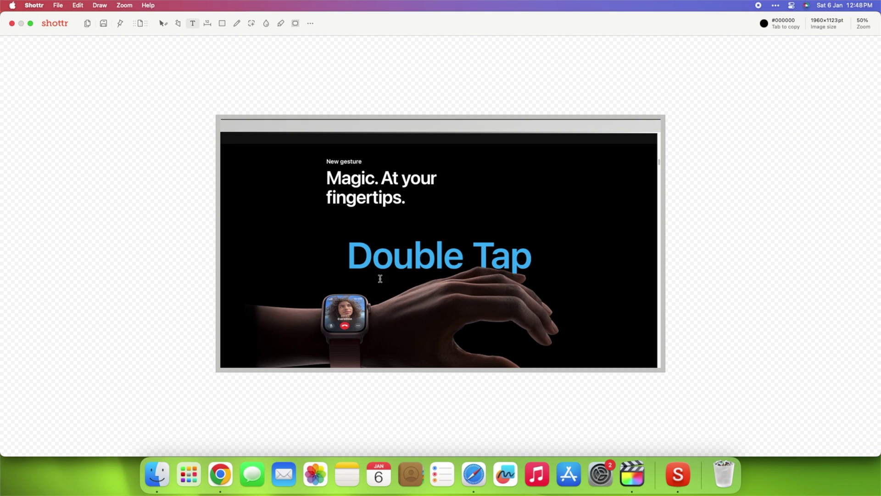
click(284, 305)
text(Aim Apple's Watch)
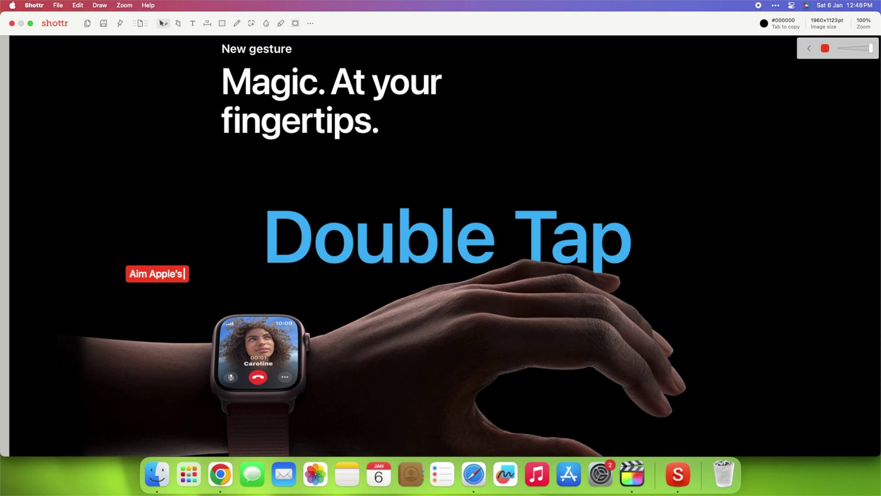
key(Escape)
drag(161, 296, 219, 320)
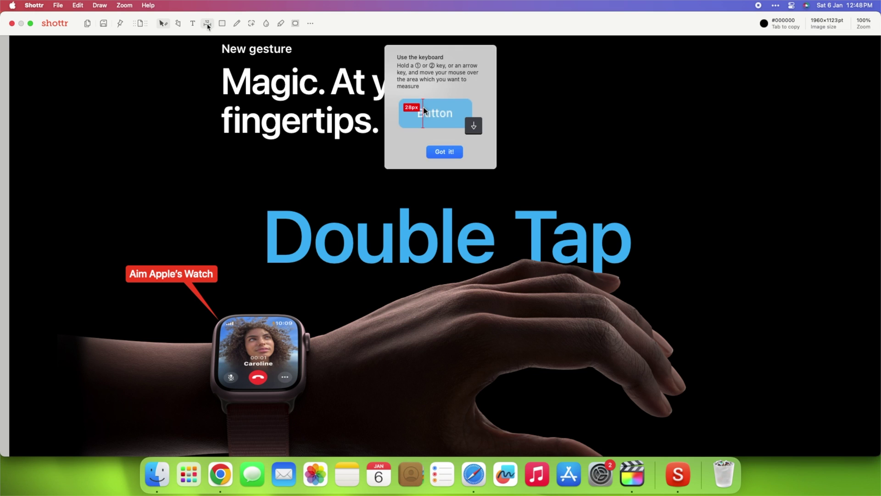
click(326, 283)
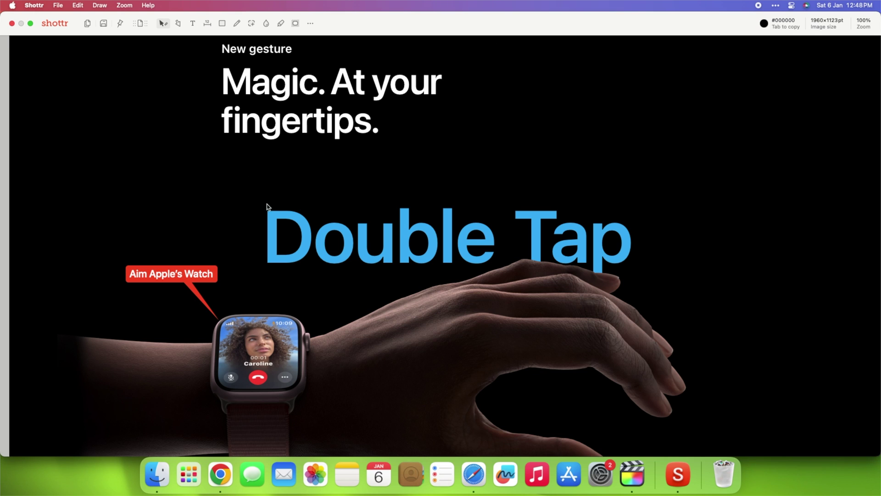
drag(127, 269, 219, 286)
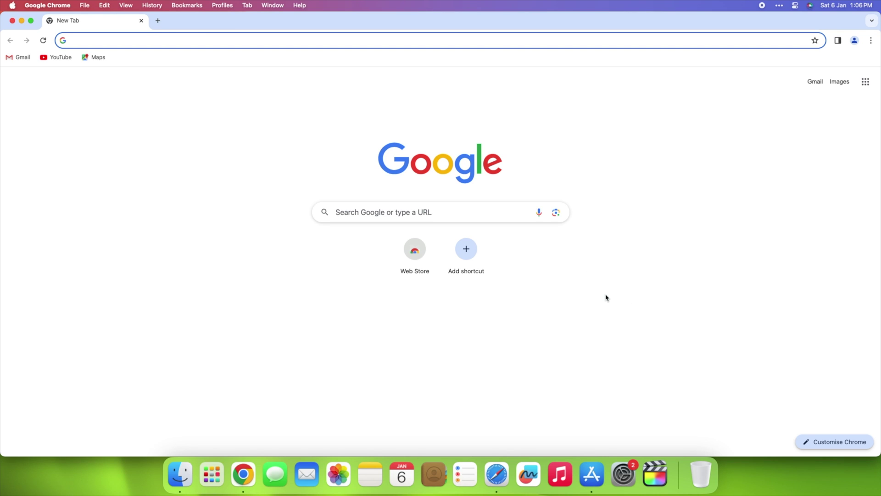
- Use AltTab's switcher to bring Safari's Start Page, then the App Store, to the front
key(alt+Tab)
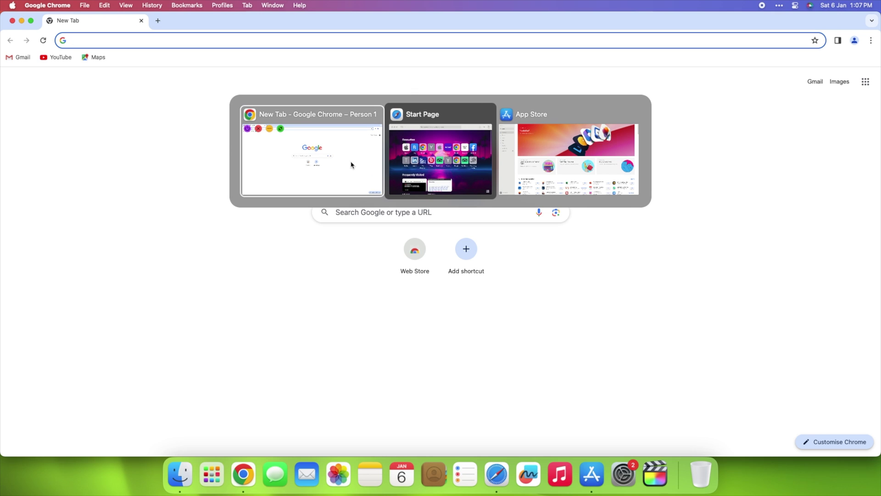
click(450, 168)
key(alt+Tab)
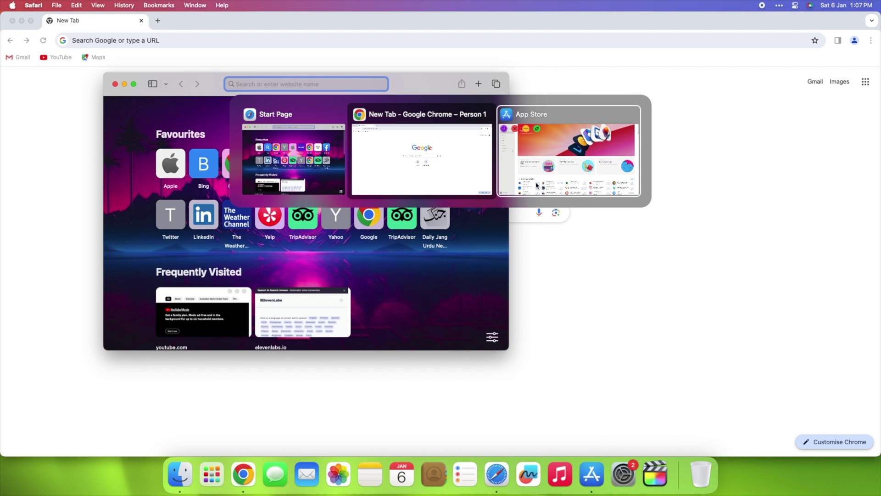
click(556, 164)
- Minimize the App Store and make Safari full screen from AltTab's thumbnail buttons
key(alt+Tab)
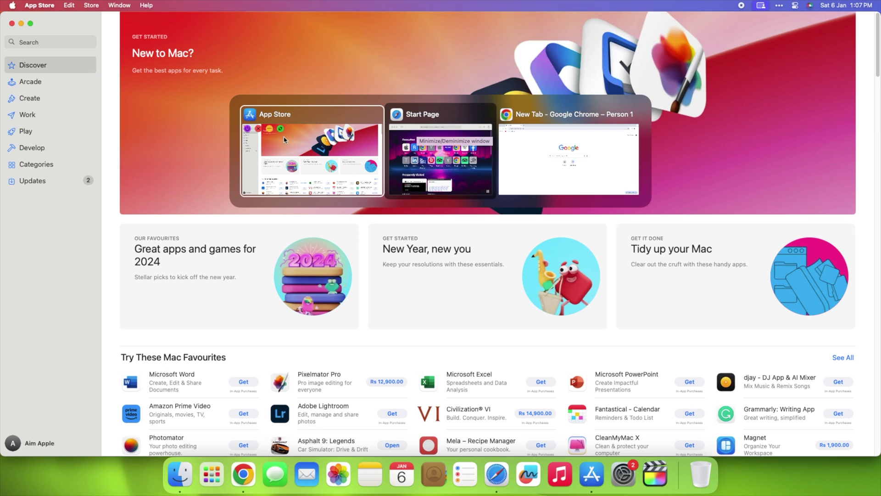
click(270, 130)
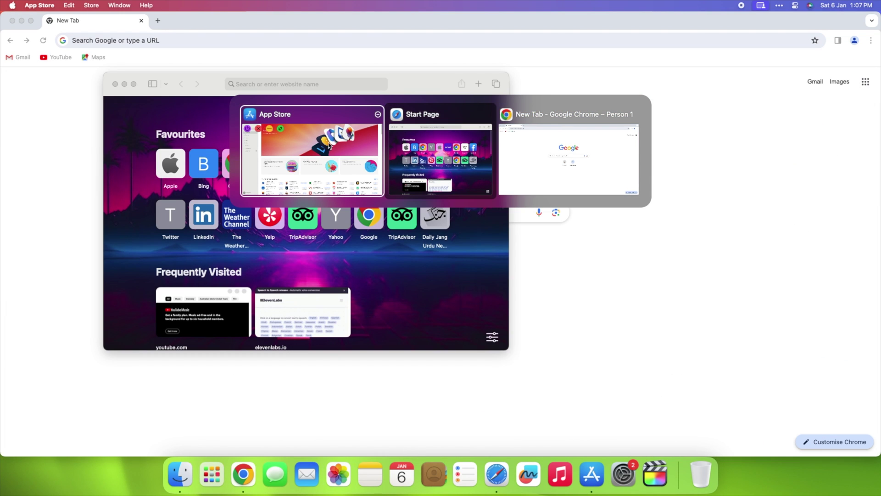
mouse_move(423, 158)
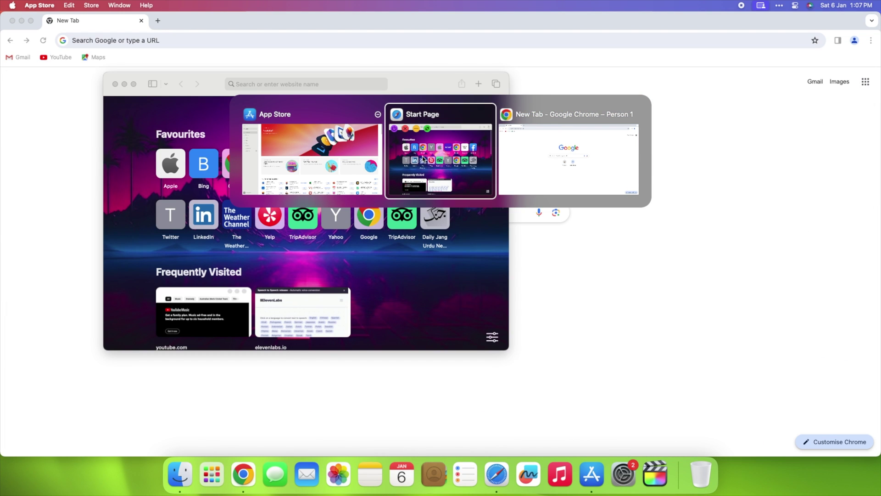
click(427, 131)
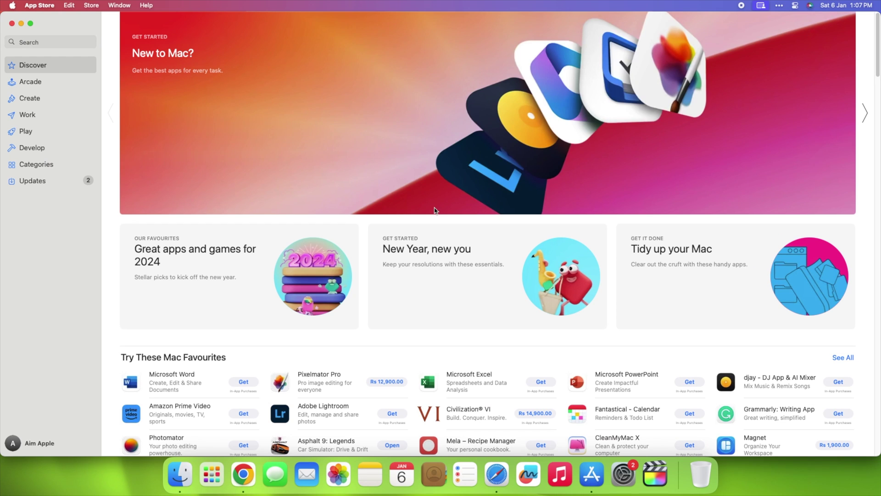
key(alt+Tab)
key(alt+Tab)
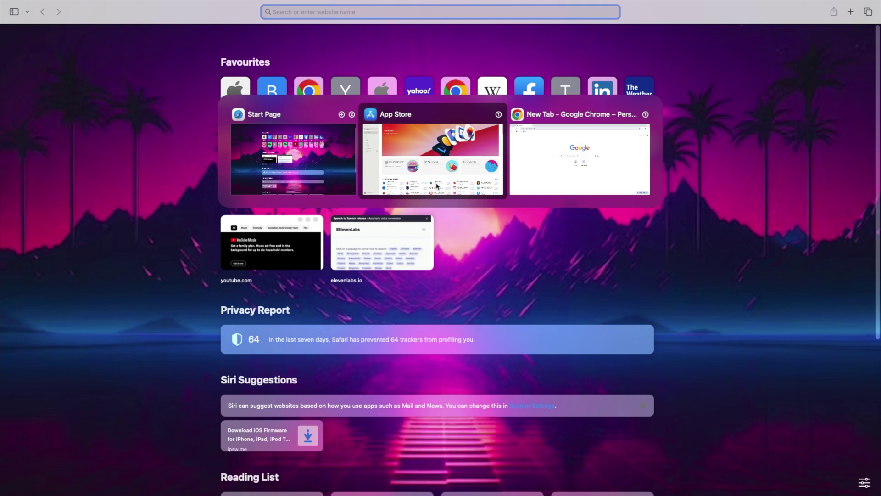
key(alt+Tab)
- Open AltTab's preferences and review its Appearance and Blacklists tabs
click(741, 5)
click(757, 45)
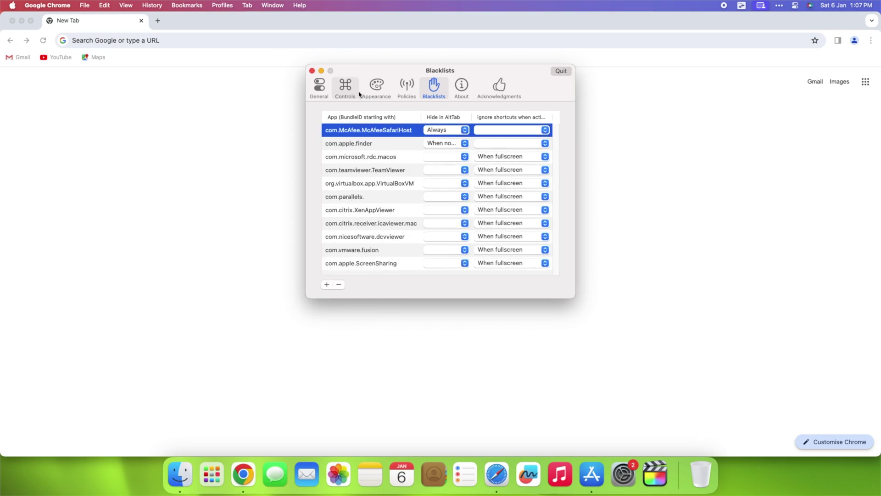
click(373, 90)
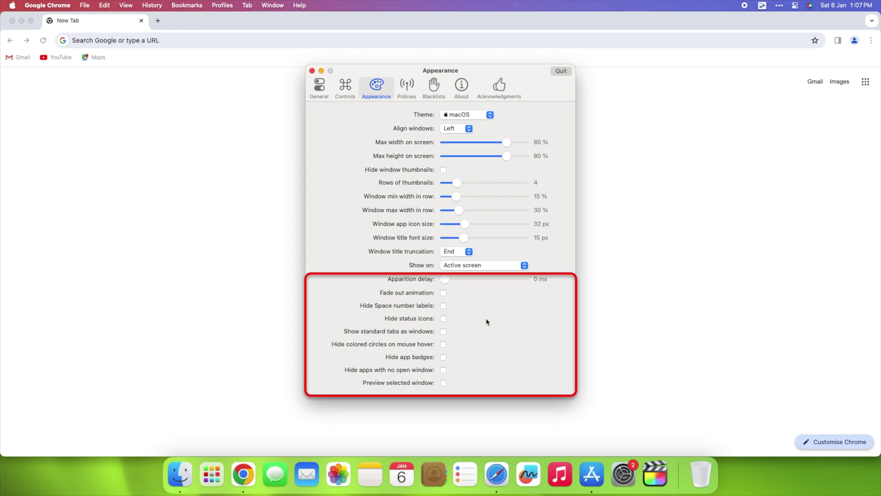
click(434, 92)
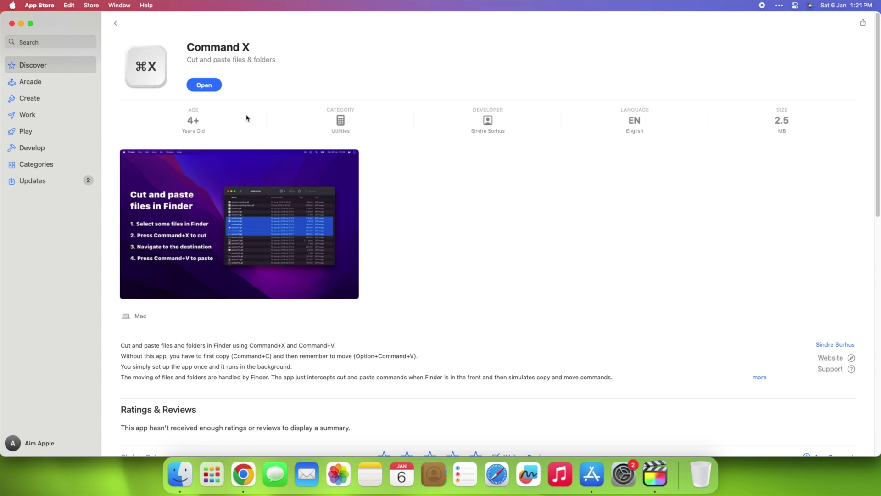
- Add Command X to Privacy & Security > Accessibility and relaunch it so it runs
click(204, 84)
click(441, 201)
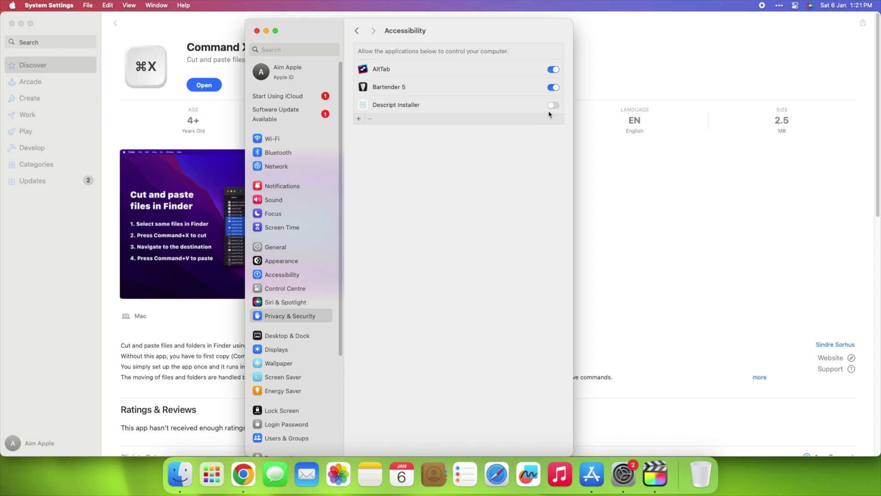
click(360, 120)
click(408, 289)
scroll(361, 220, down, 2)
click(356, 239)
click(598, 263)
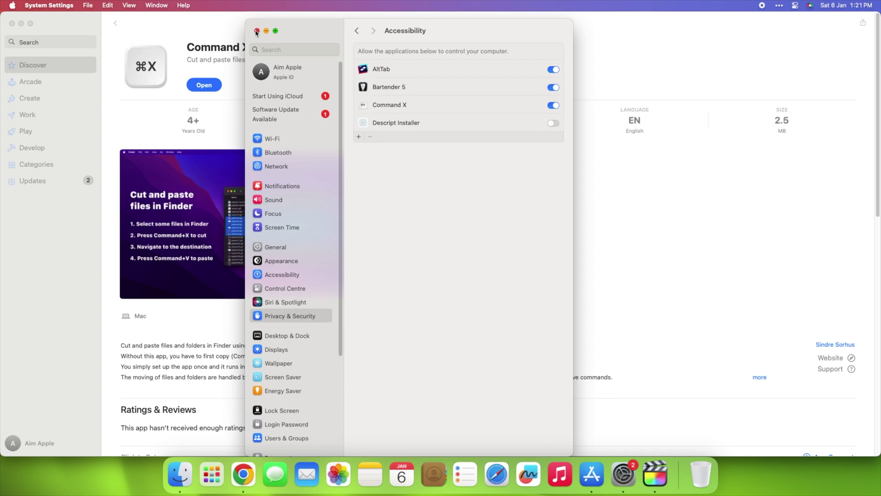
click(225, 97)
click(214, 85)
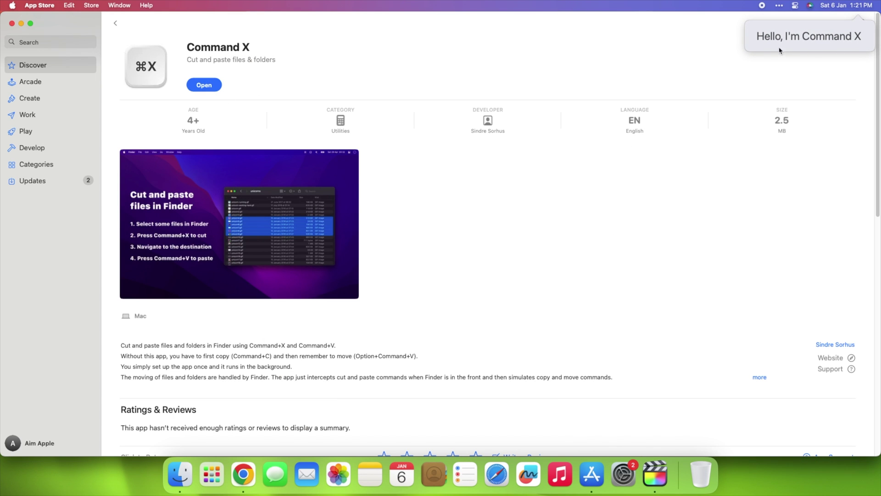
- Quit the App Store and switch the Finder folder to column view, moving the Paste here window left
key(super+q)
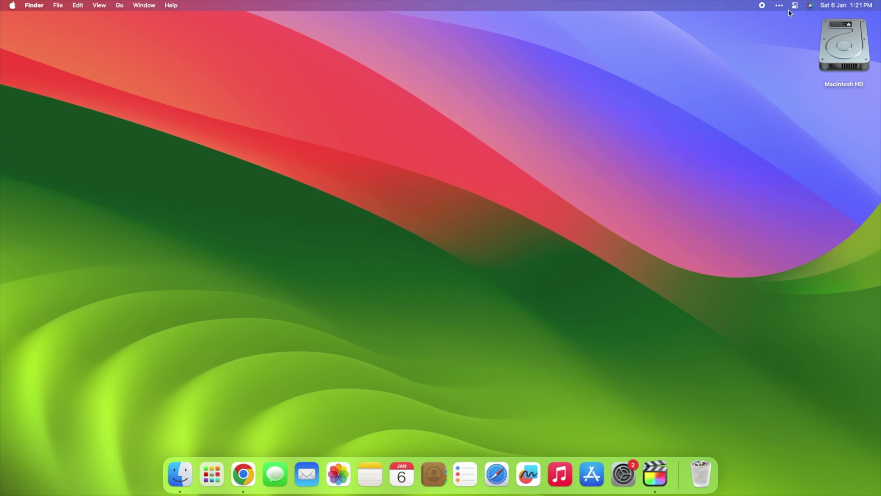
click(782, 7)
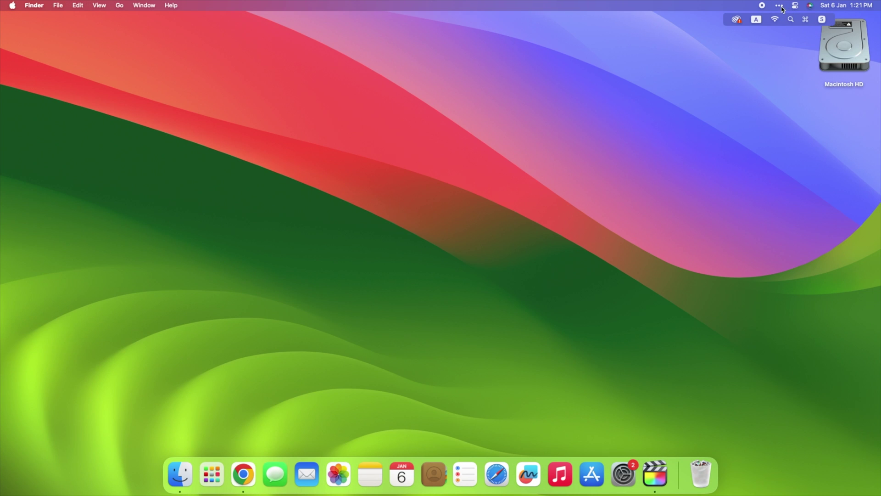
click(807, 22)
click(500, 84)
click(499, 93)
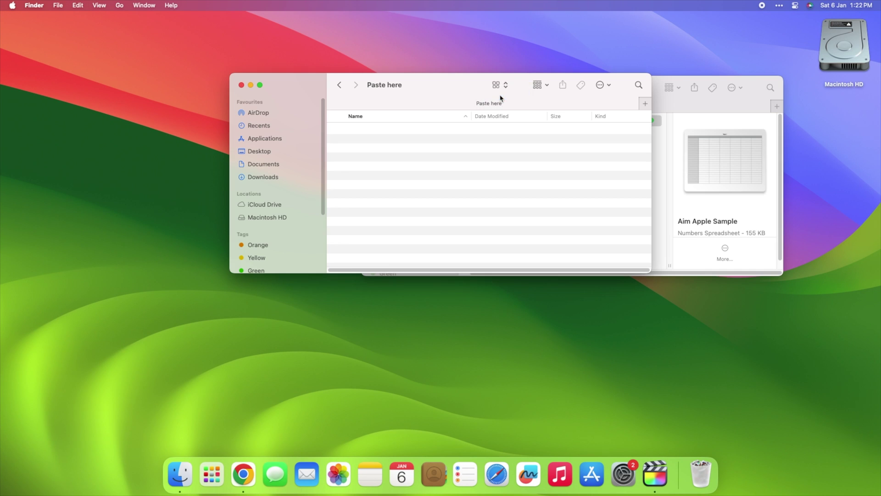
click(500, 84)
click(500, 95)
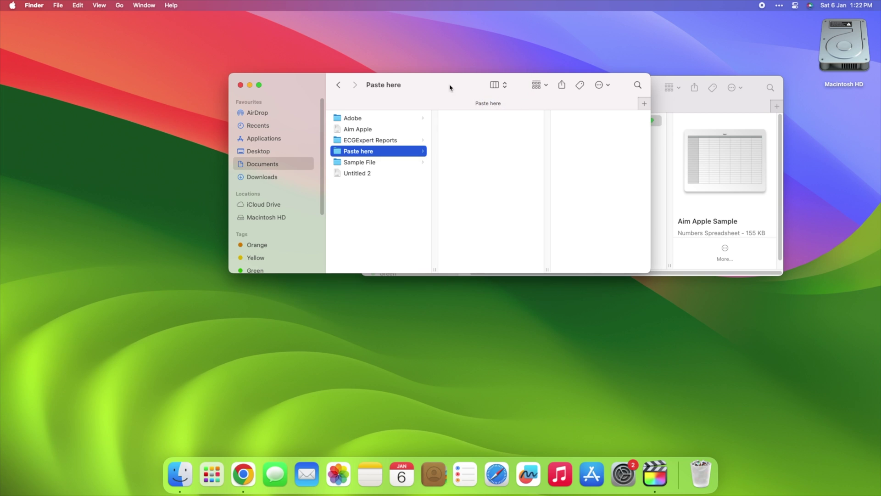
drag(450, 87, 235, 105)
- Move Aim Apple Sample from Sample File into Paste here with Cmd+Option+V
click(530, 97)
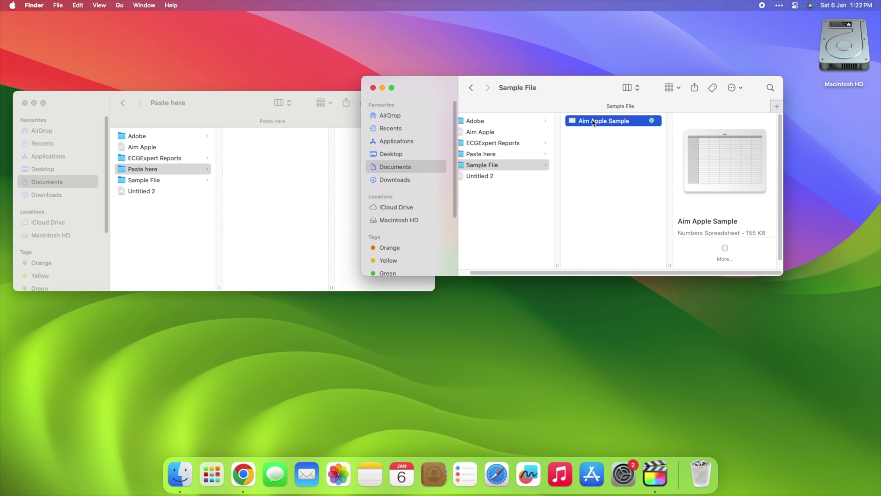
click(592, 121)
click(599, 154)
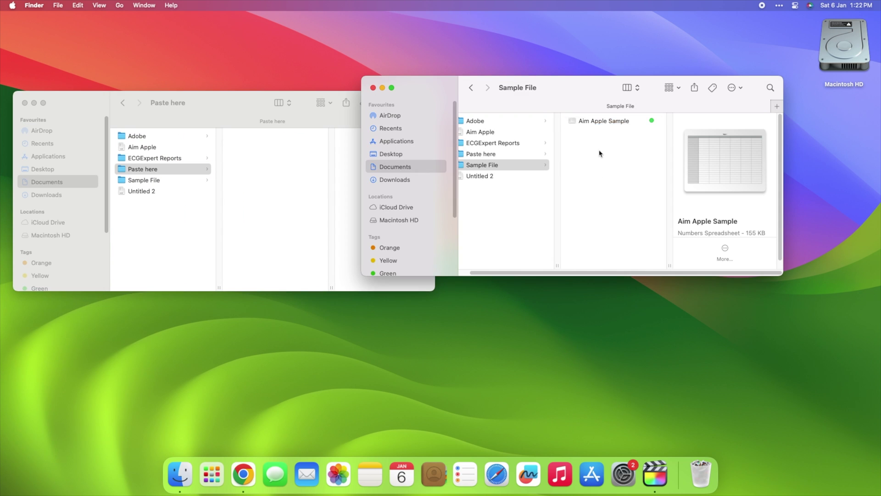
click(599, 123)
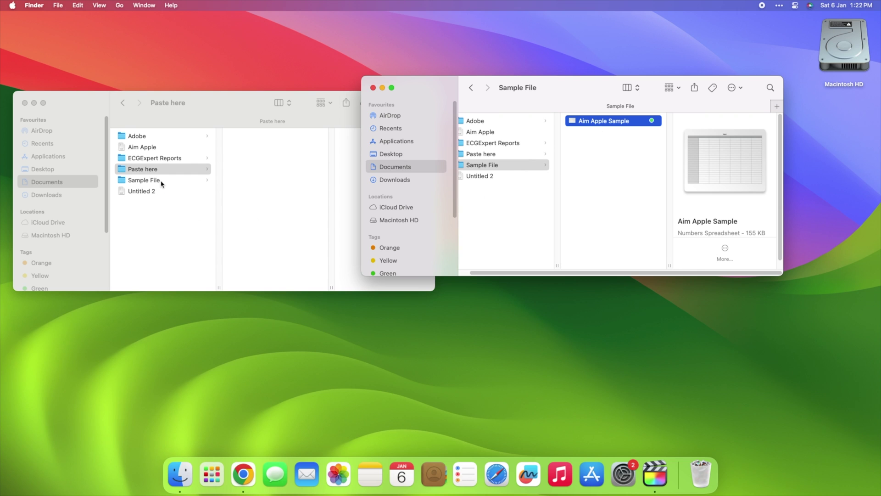
click(172, 169)
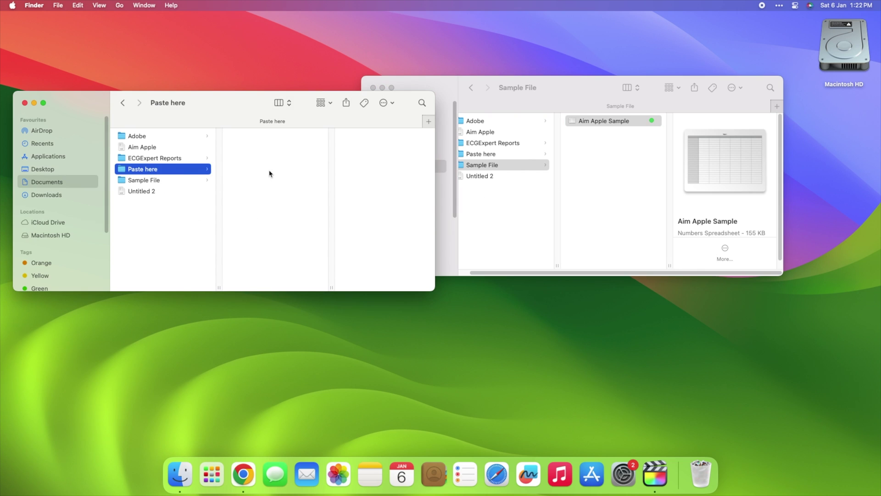
key(super+alt+v)
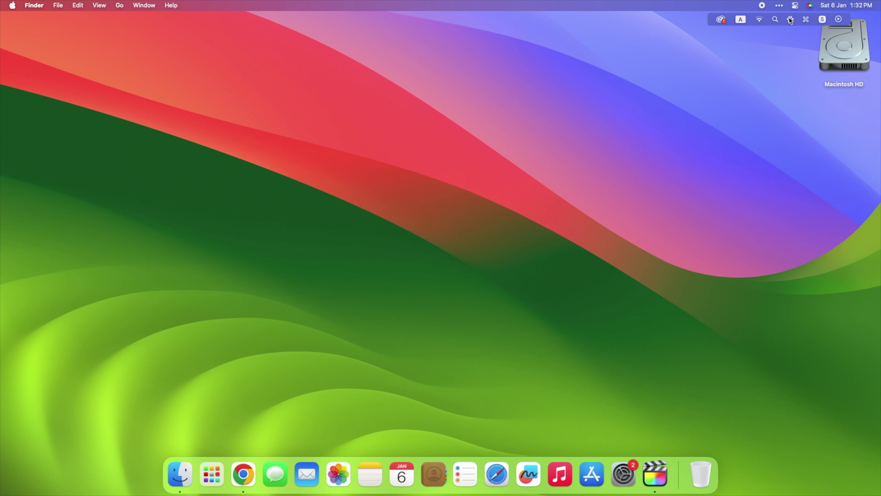
- Open Velja's Settings from its menu-bar icon and scroll through the Apps list
click(791, 22)
click(771, 35)
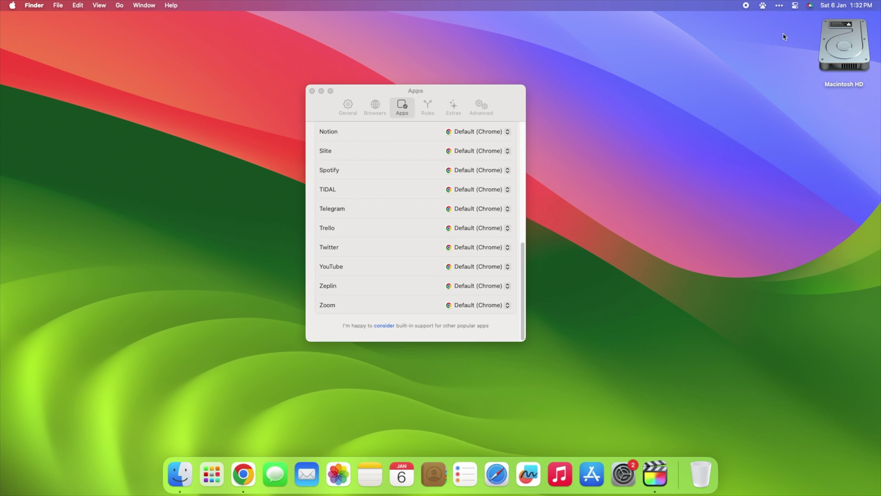
scroll(447, 266, up, 6)
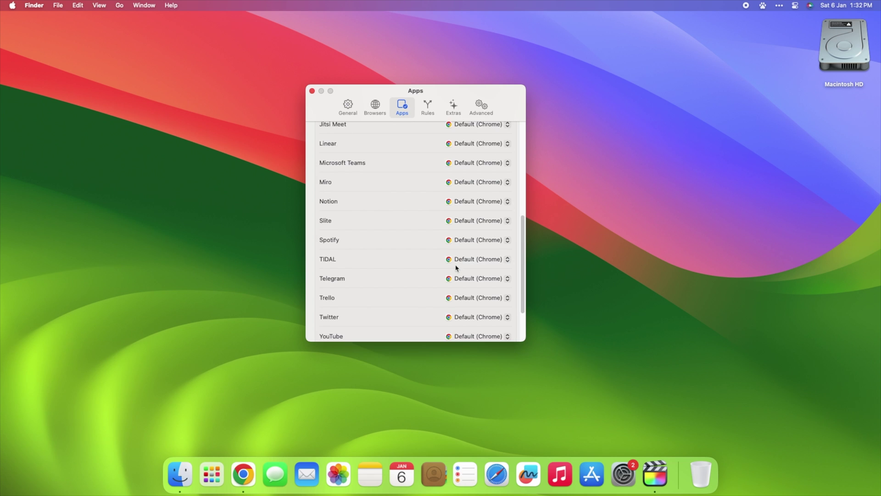
scroll(445, 265, up, 8)
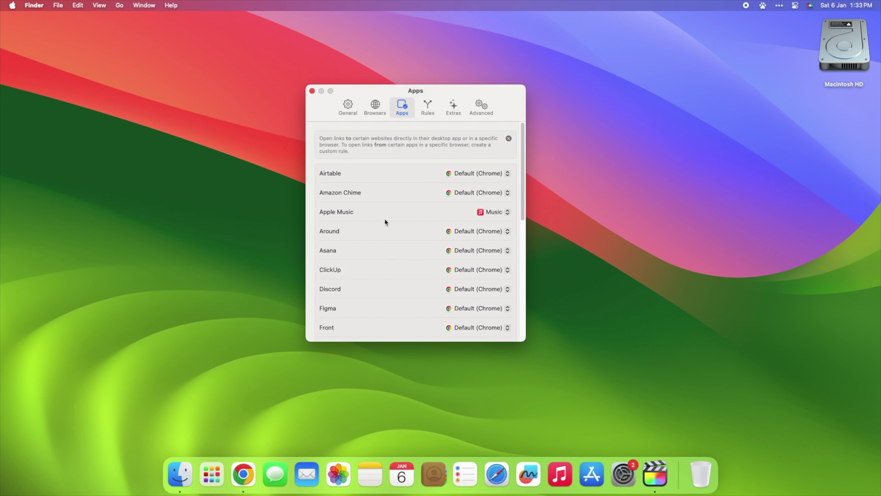
- Browse Velja's Extras, Rules, Browsers and General tabs, keeping Chrome as the default browser
click(450, 110)
click(427, 108)
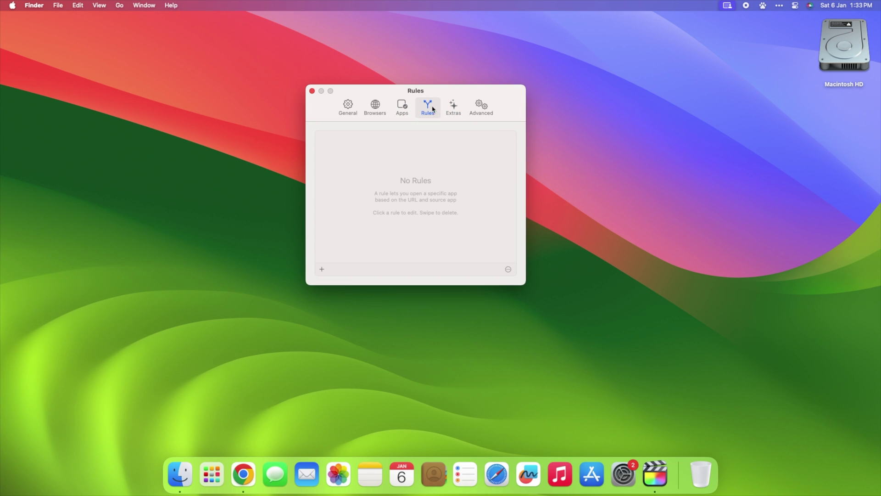
click(374, 108)
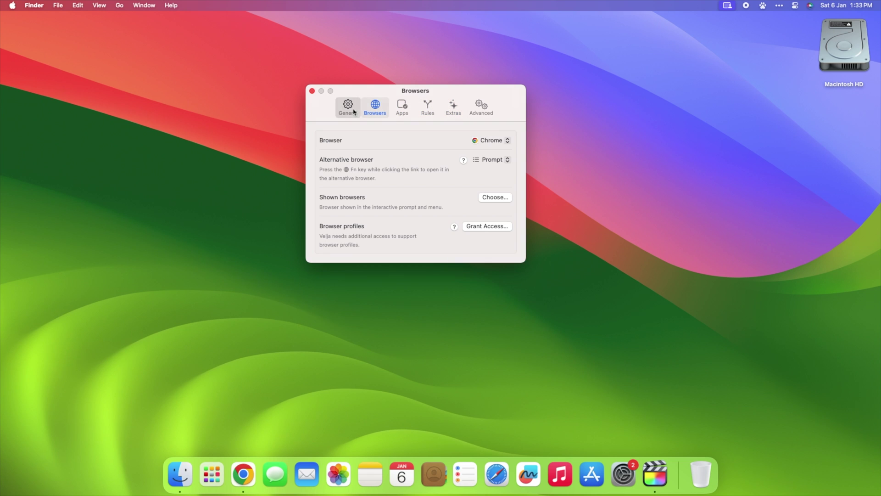
click(354, 112)
click(483, 141)
click(413, 112)
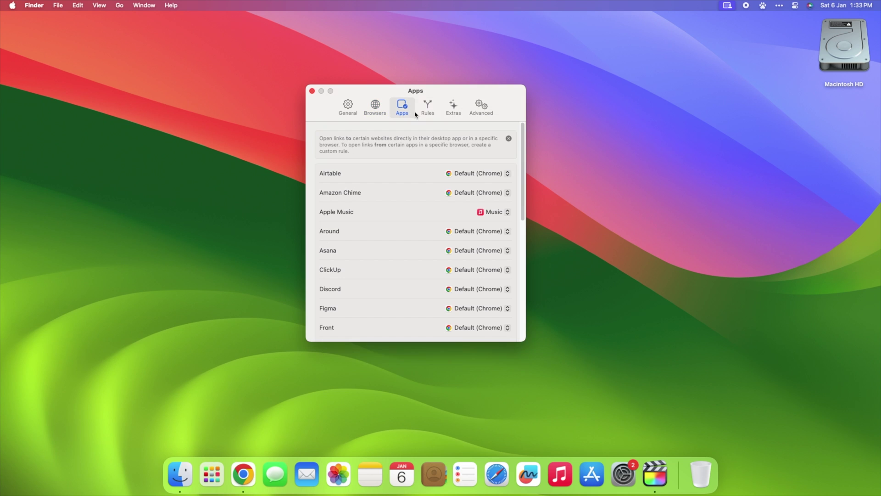
drag(523, 185, 515, 310)
click(477, 267)
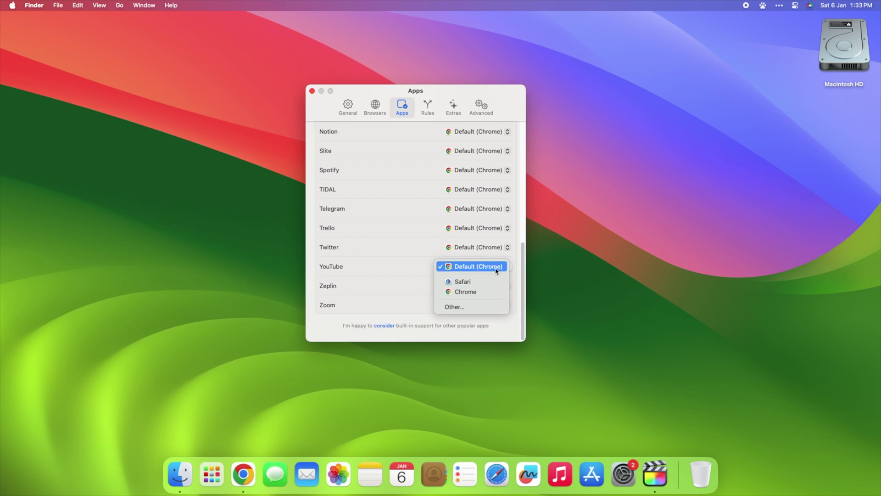
click(480, 280)
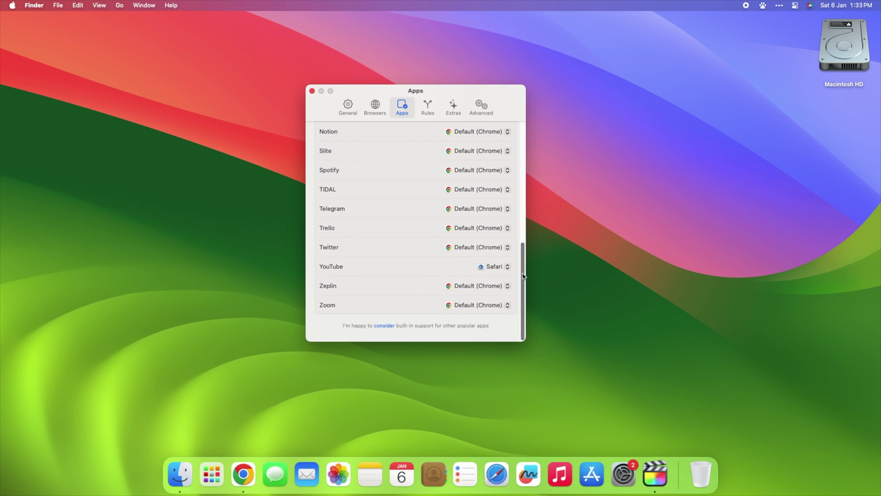
drag(523, 276, 517, 161)
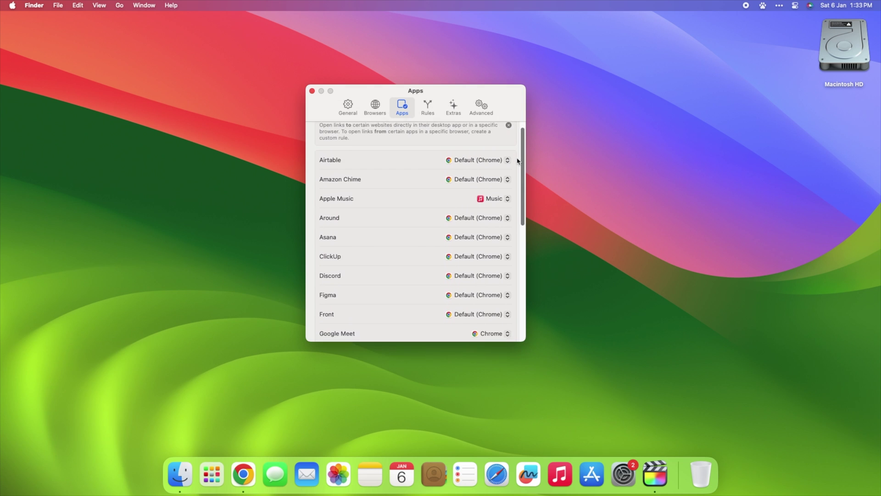
scroll(517, 160, down, 15)
click(481, 108)
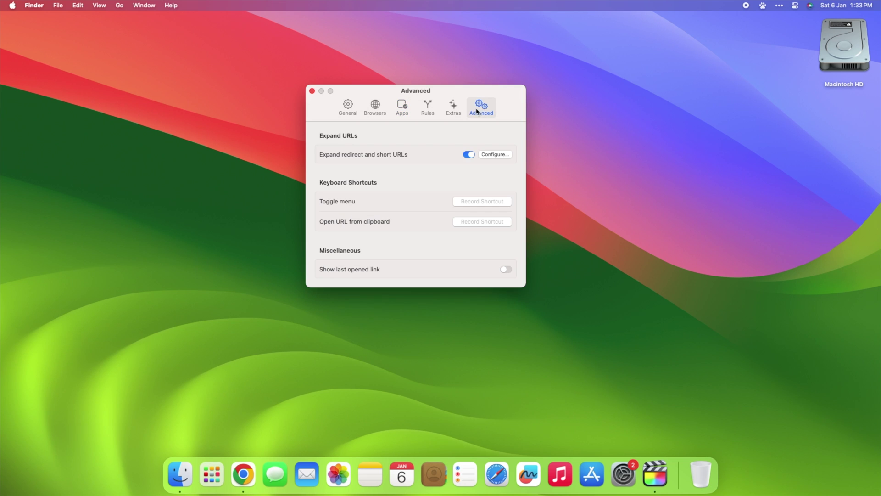
click(406, 113)
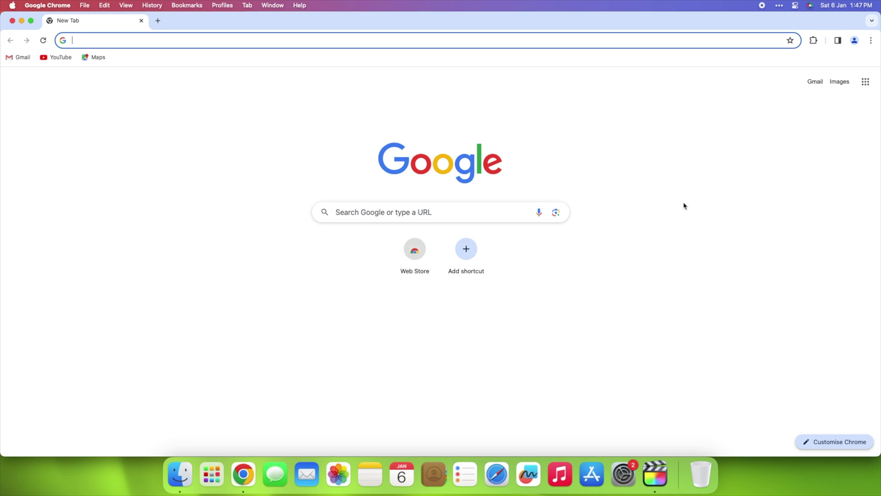
- Launch Quiet Reader from the app launcher
click(778, 7)
click(212, 474)
click(642, 391)
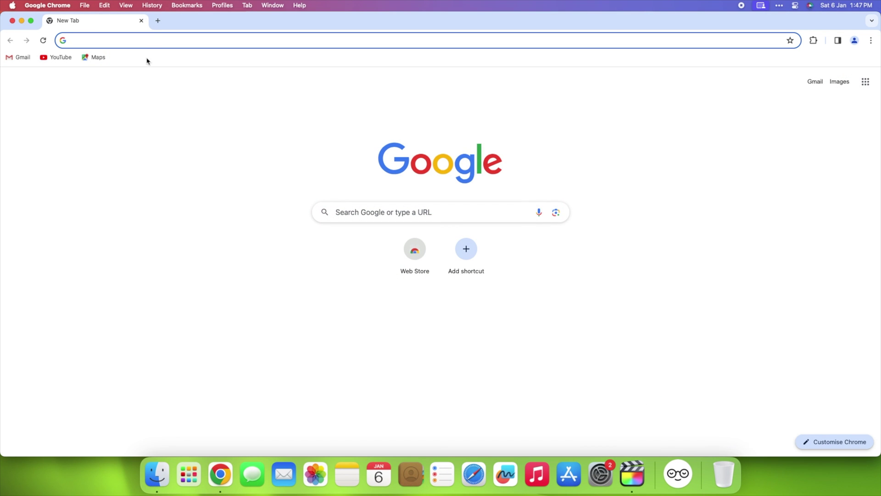
- Google 'iphone 16', open the MacRumors iPhone 16 Pro article and send it to Quiet Reader
text(iphone 16)
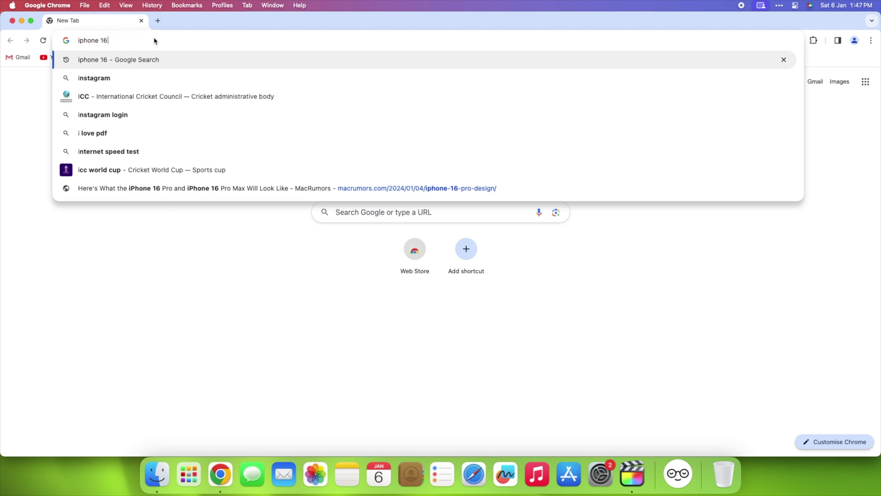
key(Return)
click(217, 137)
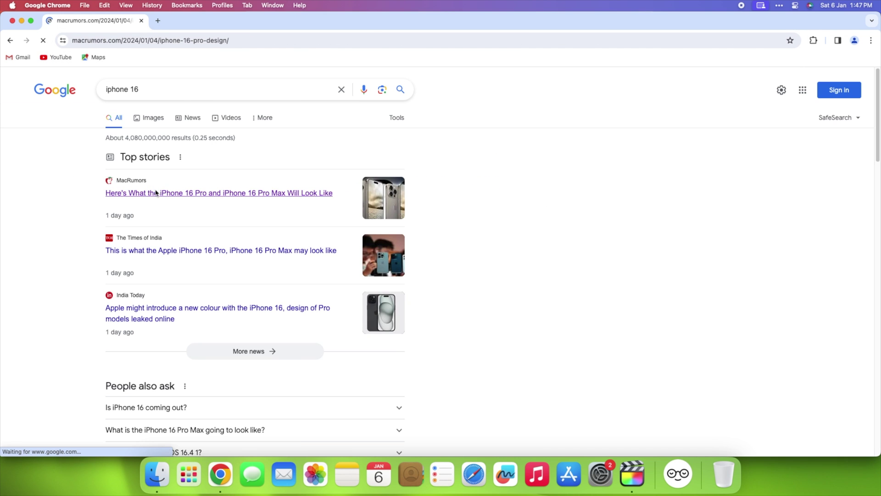
scroll(153, 247, down, 10)
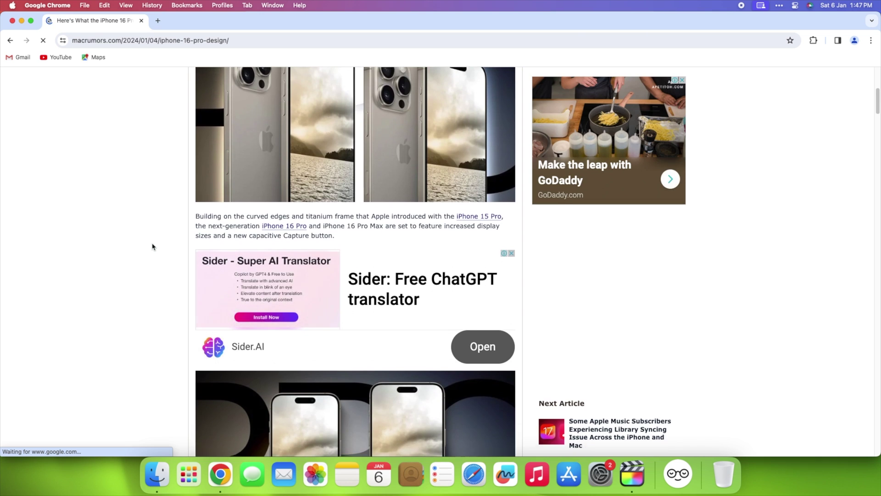
scroll(153, 246, down, 15)
scroll(153, 246, up, 12)
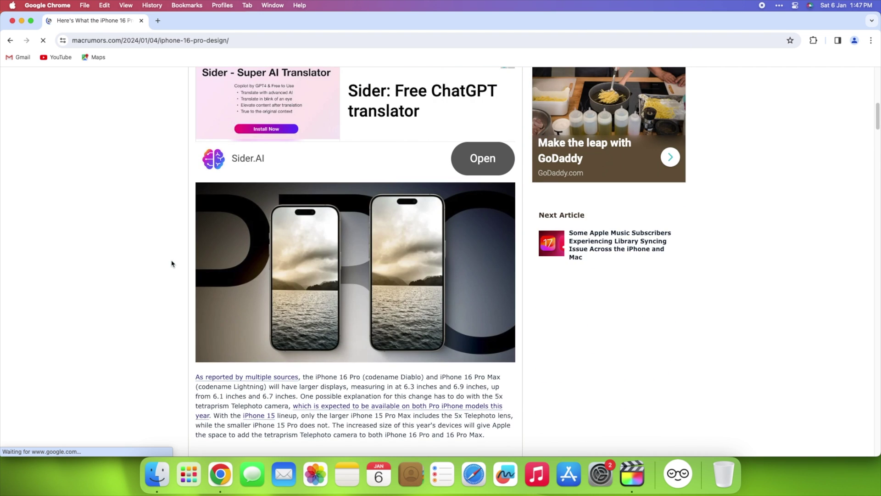
key(super+shift+e)
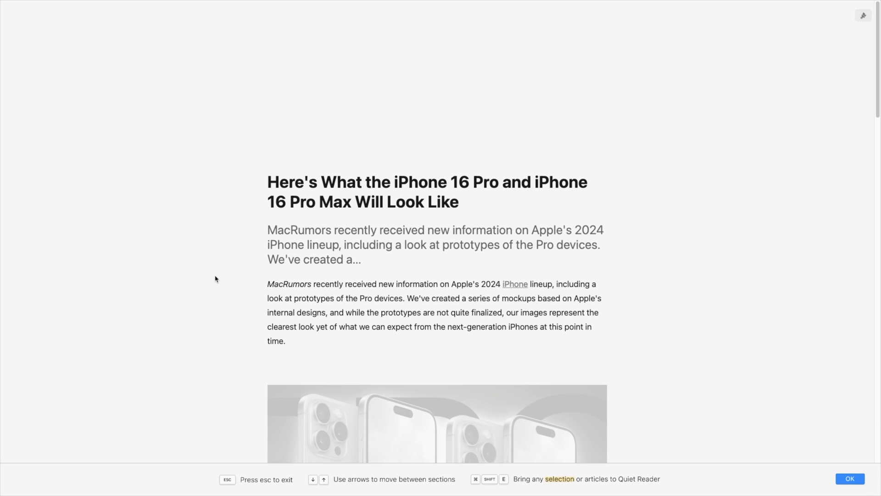
- Dismiss the shortcut tips and step through the iPhone 16 Pro article, then return one section
key(Down)
click(850, 479)
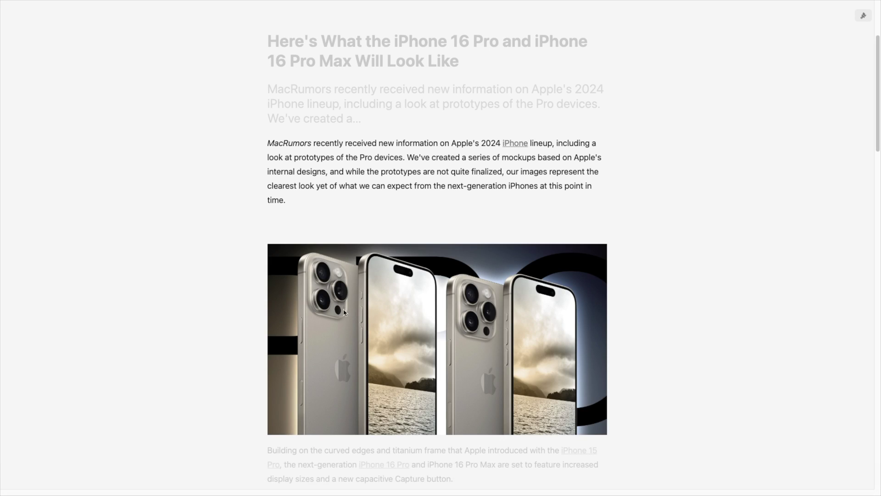
scroll(256, 339, down, 10)
scroll(205, 352, down, 8)
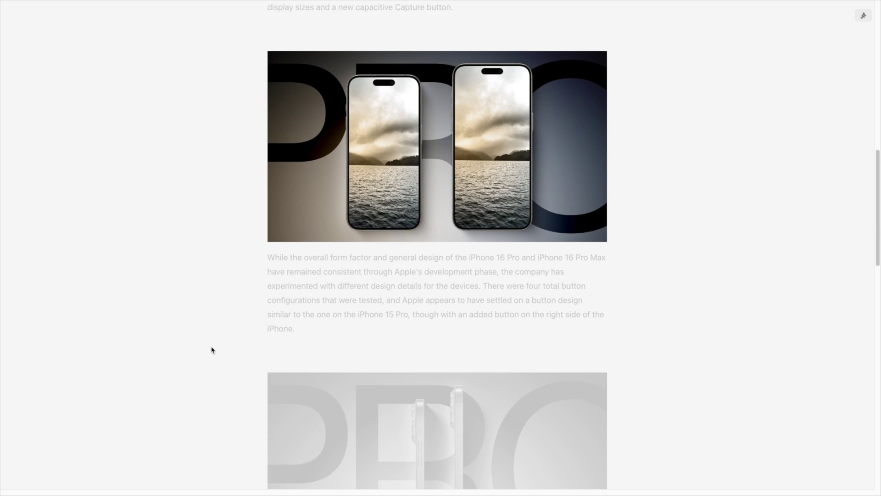
key(Up)
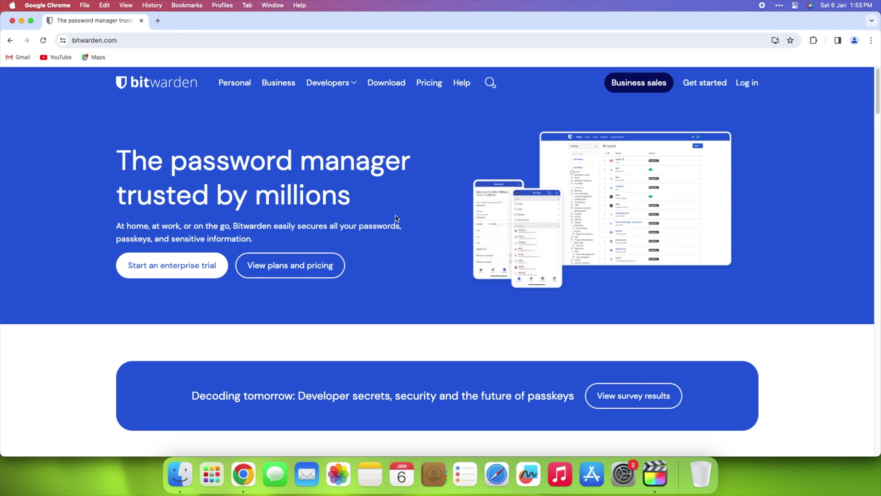
- Select the bitwarden.com headline, then scroll down to the Free, Premium and Families pricing cards
triple_click(227, 196)
click(401, 225)
scroll(394, 238, down, 2)
scroll(394, 238, down, 8)
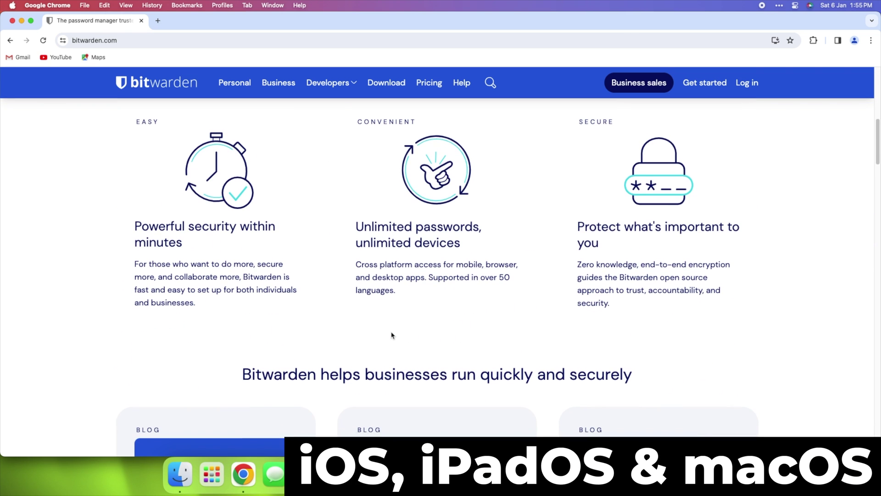
scroll(392, 335, down, 4)
scroll(392, 338, down, 6)
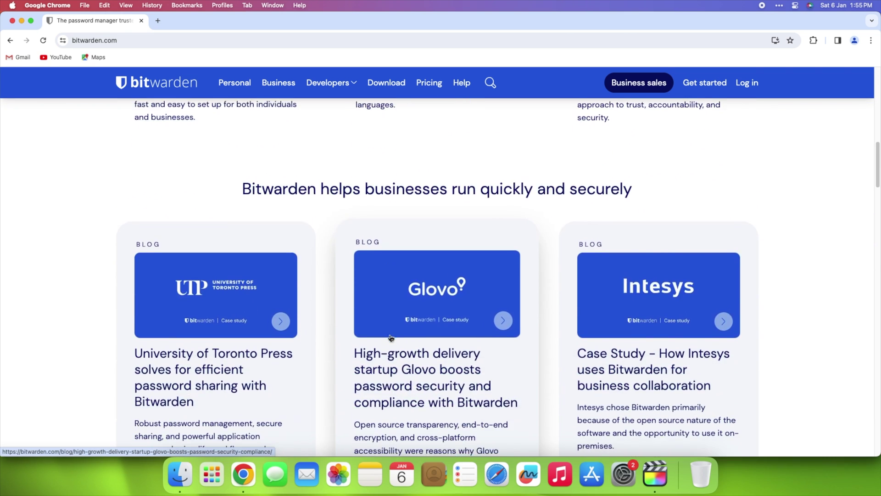
scroll(390, 338, down, 5)
scroll(391, 339, down, 11)
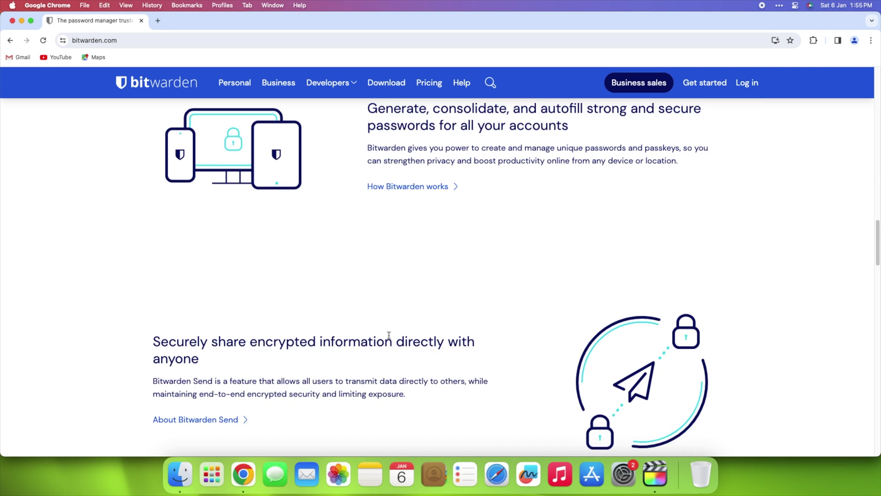
scroll(389, 340, down, 10)
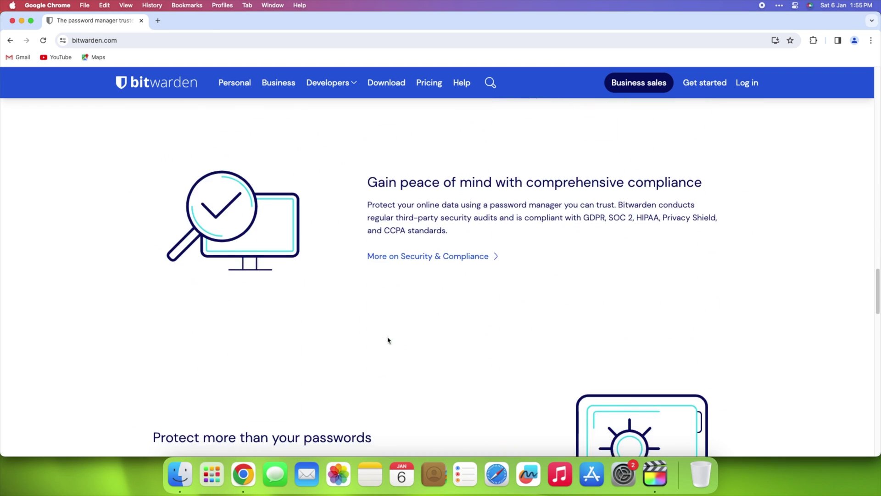
scroll(388, 341, up, 4)
scroll(388, 340, down, 11)
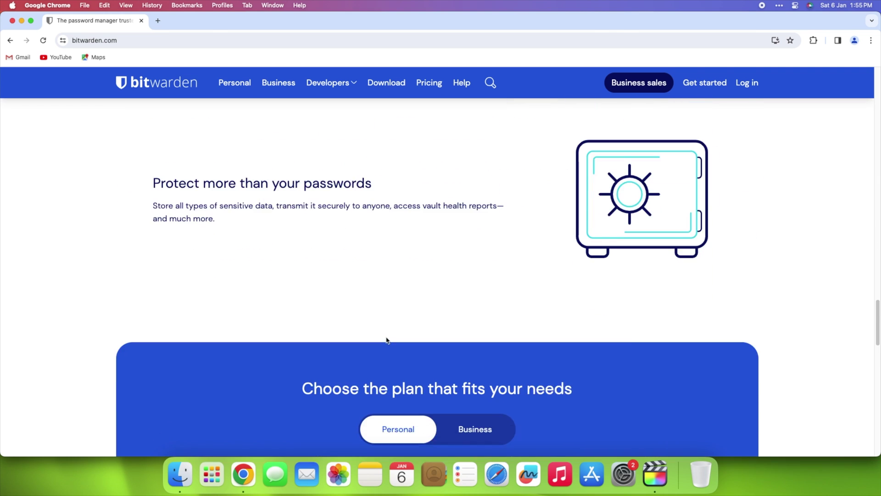
scroll(372, 329, up, 1)
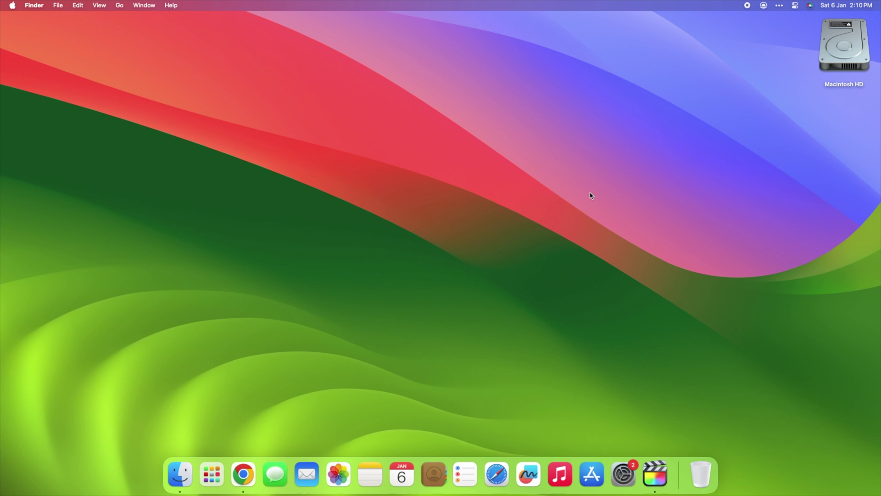
- Open the full January 2024 calendar from Today's menu bar events summary
click(764, 6)
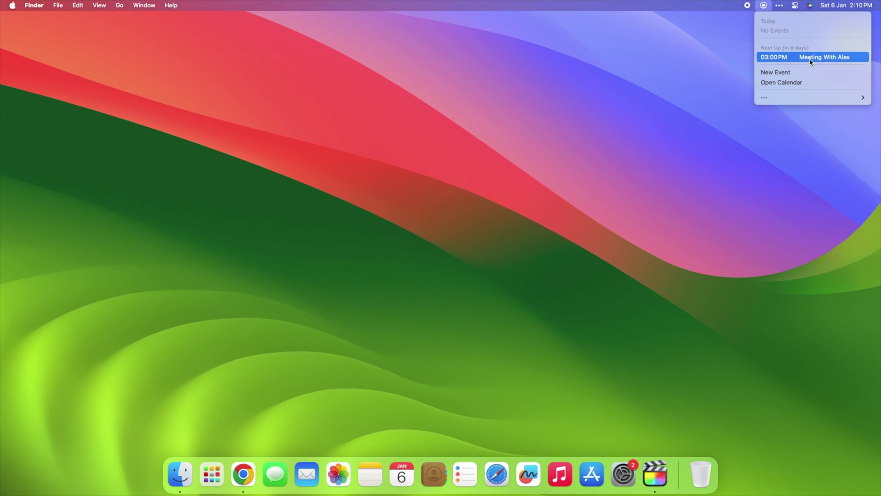
click(810, 58)
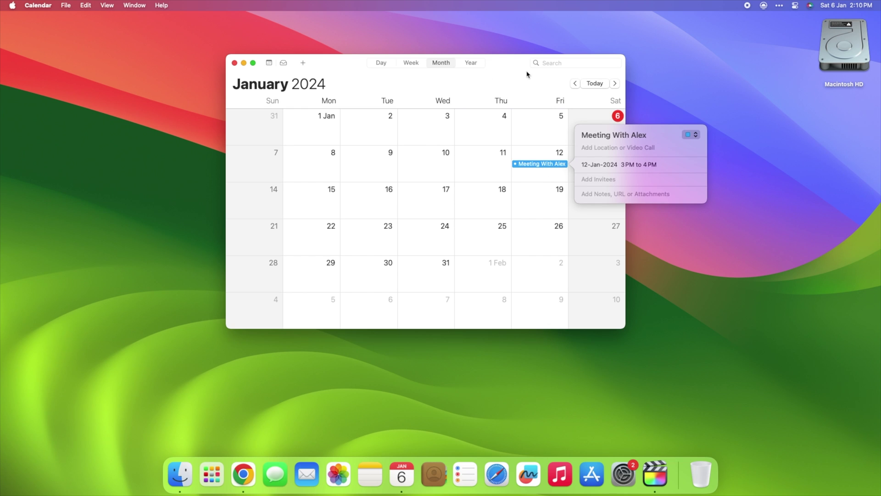
key(Escape)
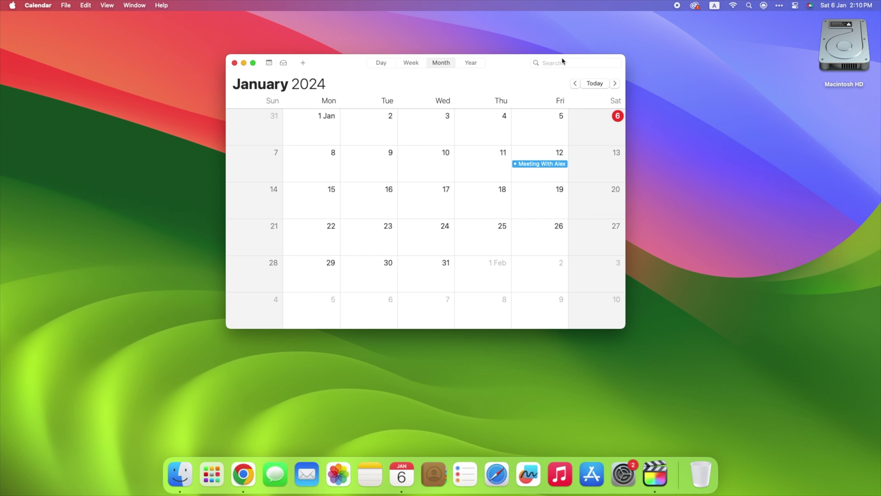
- Create a new 3 PM to 4 PM event and move it to Friday 19 January
click(764, 5)
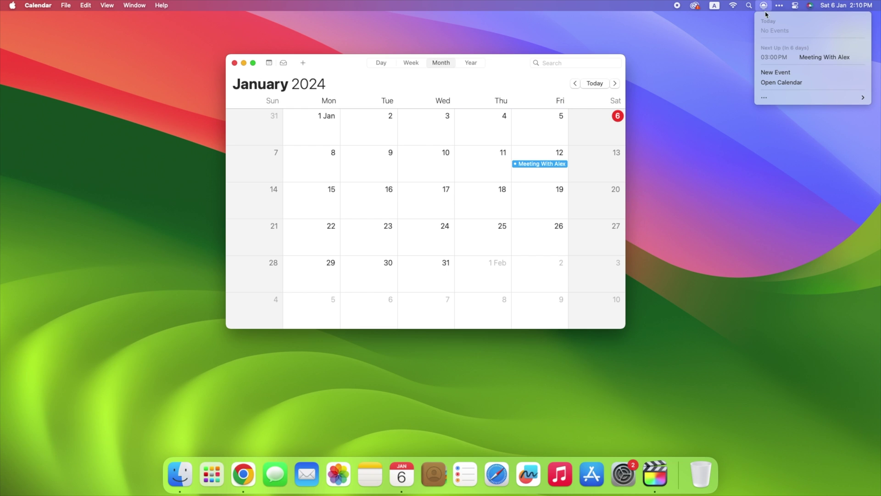
click(784, 73)
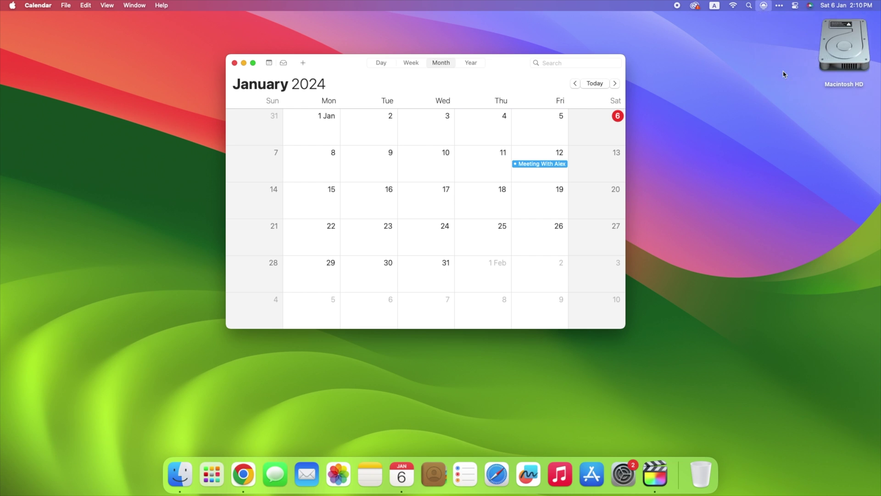
drag(591, 135, 522, 203)
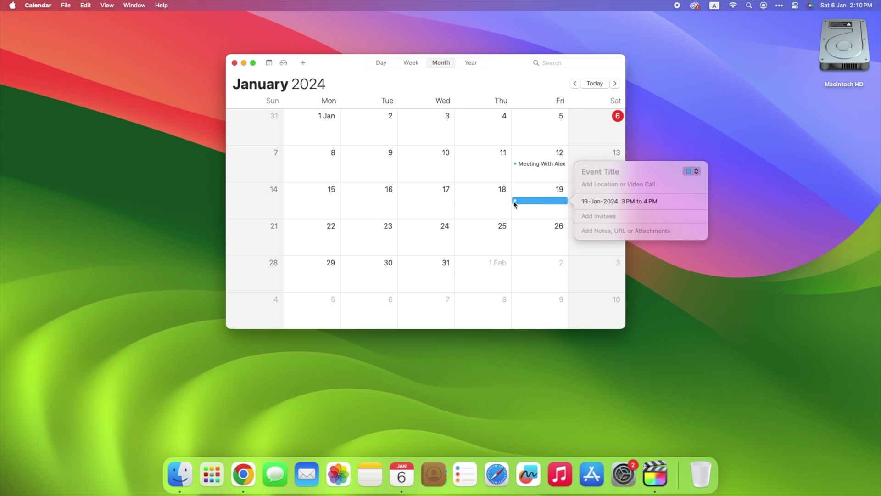
- In Today's settings, set the menu bar icon to the calendar-page glyph and review Appearance and Calendars
text(Watch film with Mom)
click(764, 5)
click(780, 101)
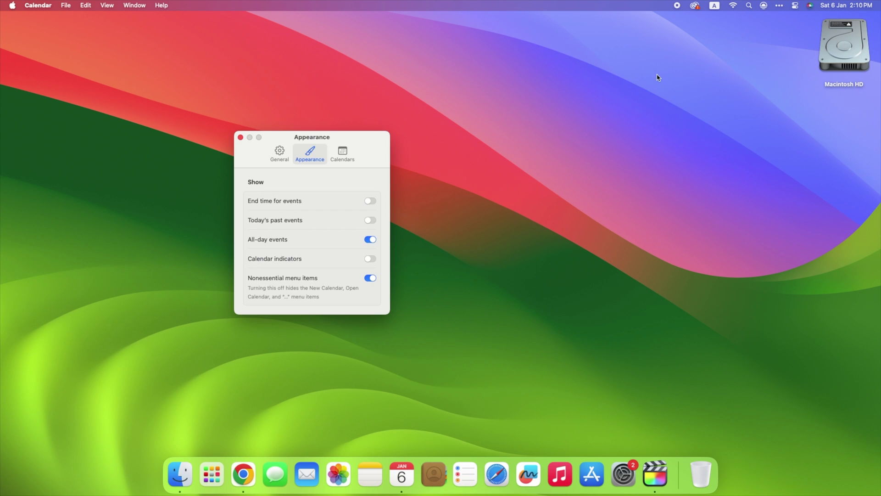
click(280, 151)
click(370, 211)
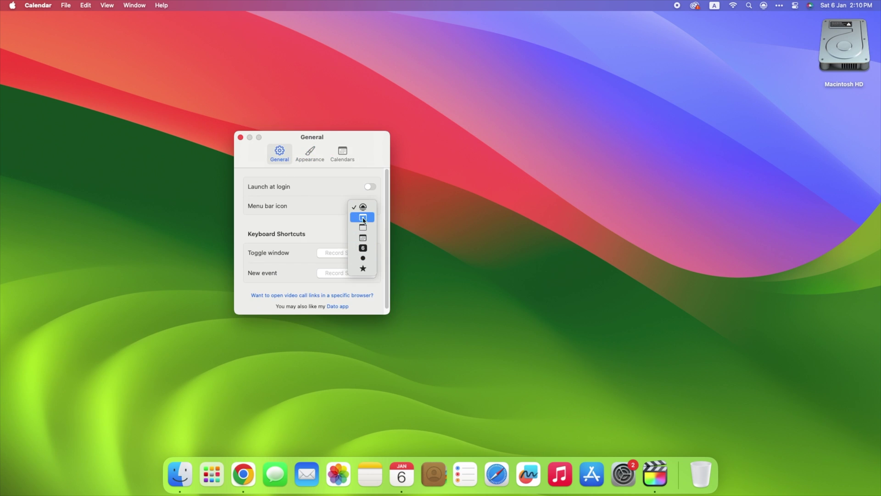
click(364, 238)
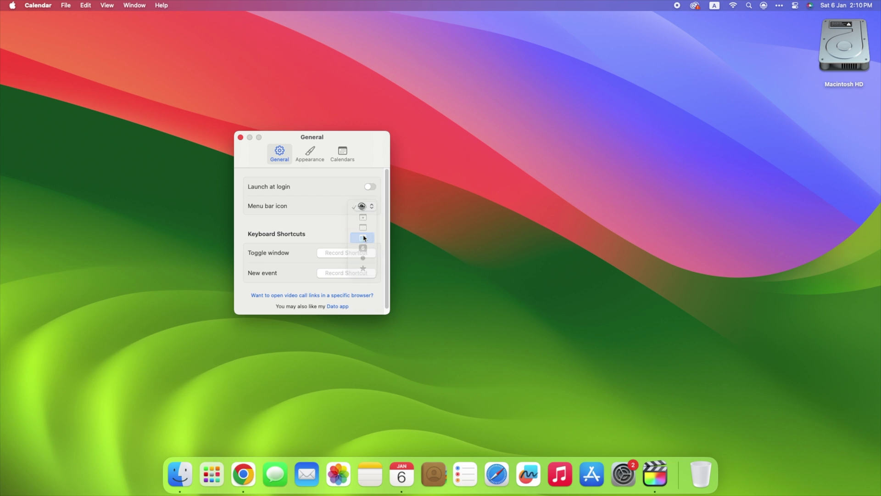
click(316, 155)
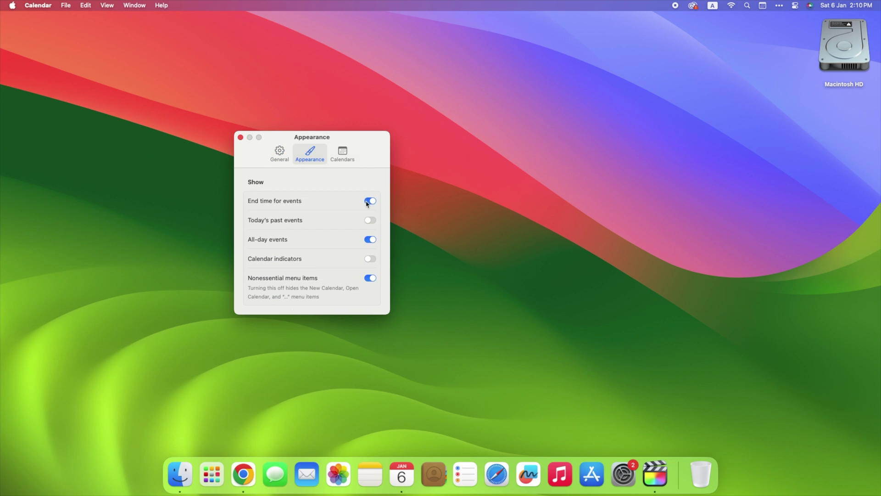
click(342, 155)
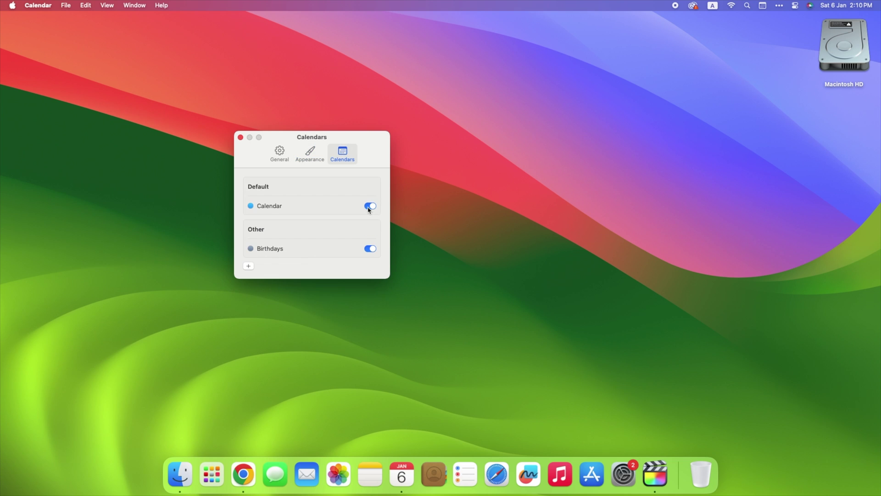